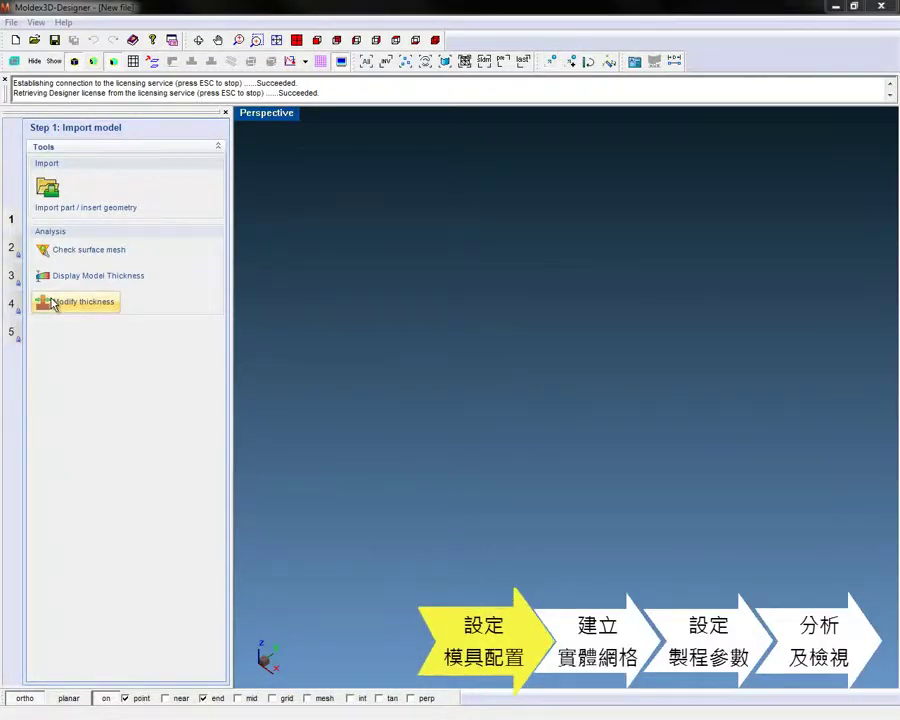
Import the Engine Cover2.STEP part, showing all file types in the open dialog
left_click(45, 189)
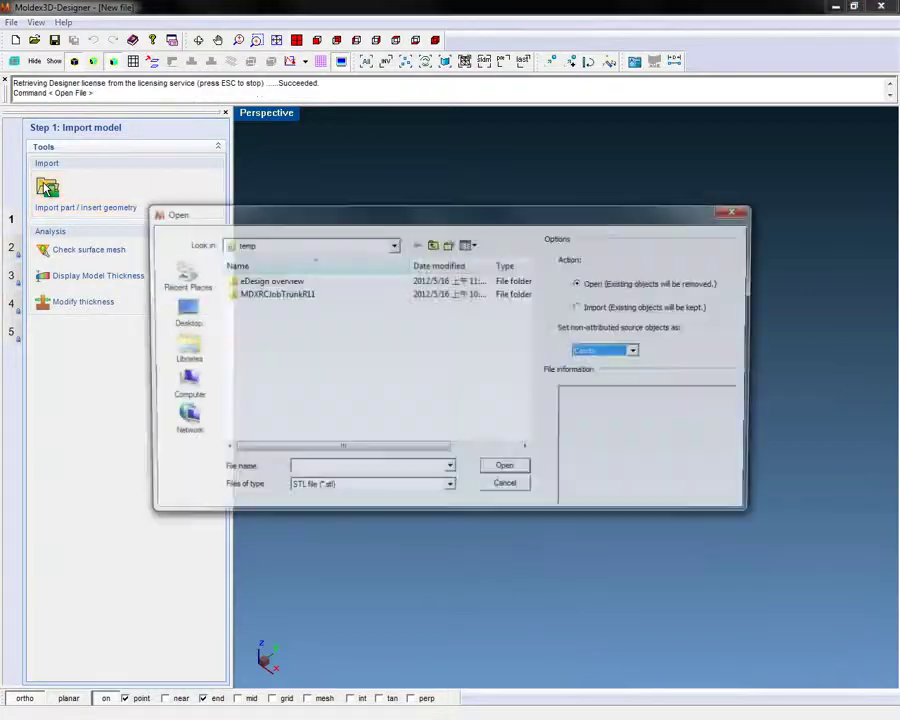
left_click(447, 488)
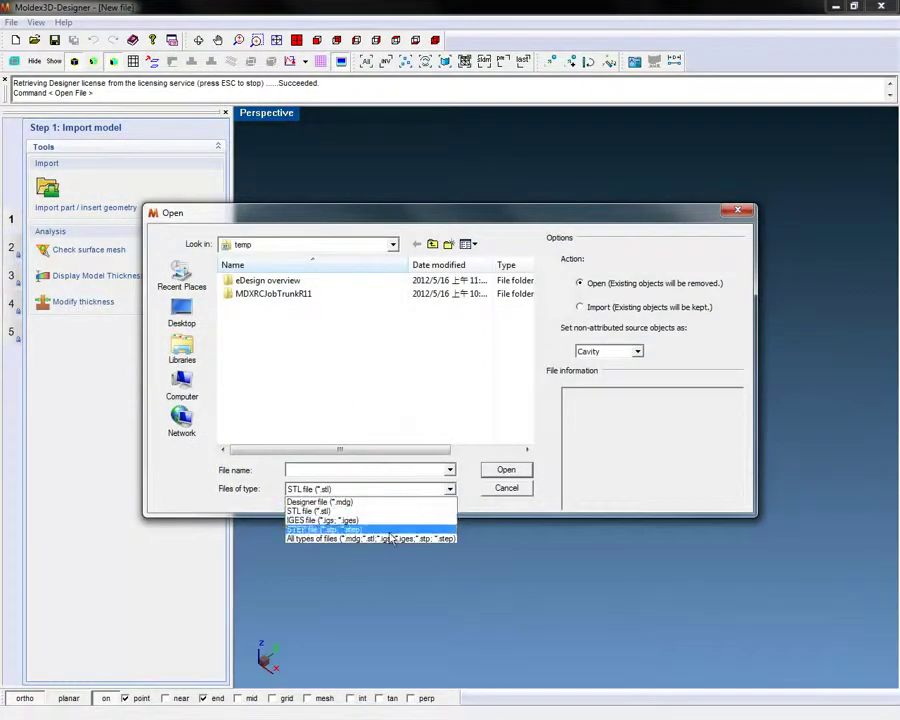
left_click(390, 534)
left_click(277, 308)
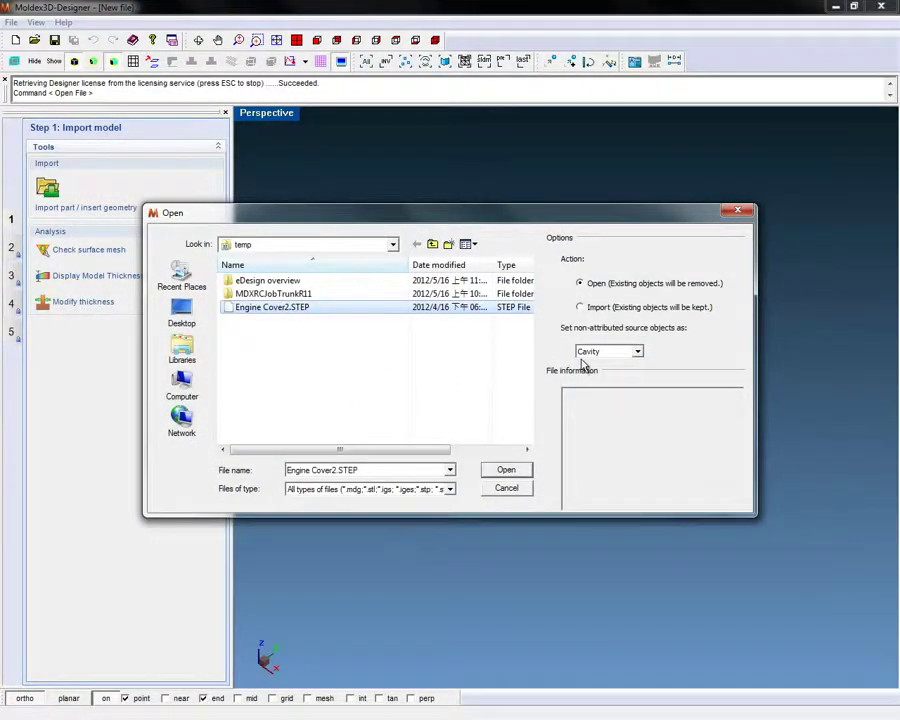
left_click(506, 469)
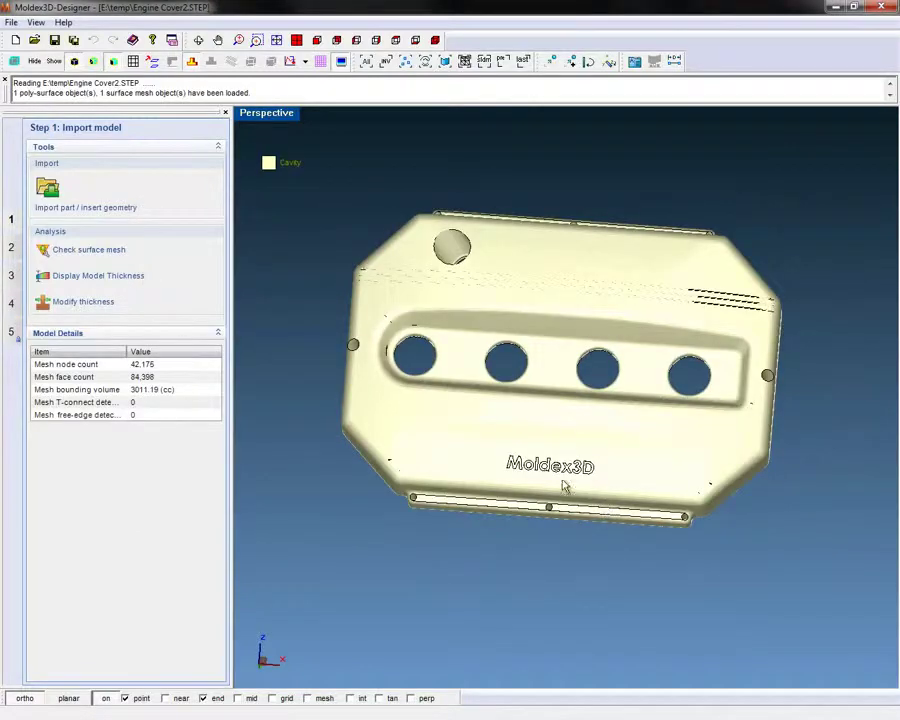
Check the surface mesh and review the 0.14–14.29 wall thickness map
left_click(63, 256)
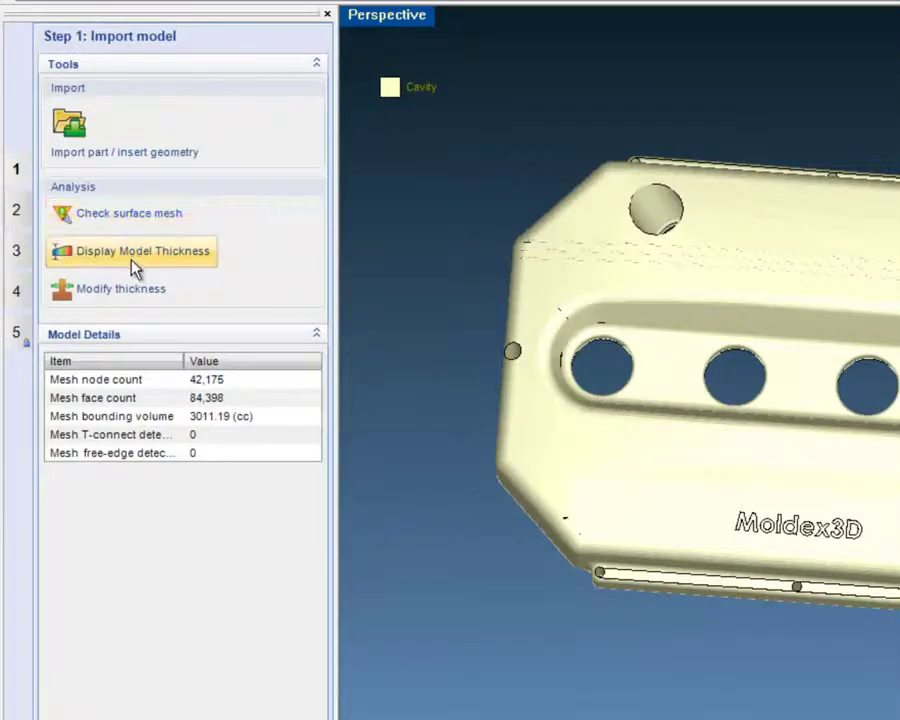
left_click(90, 280)
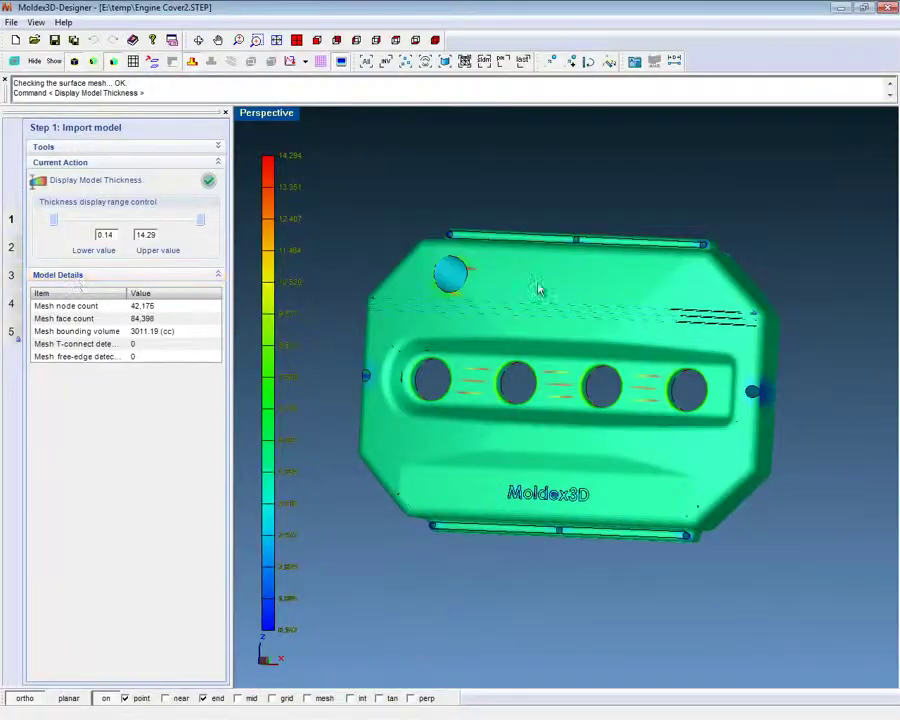
mouse_move(538, 287)
middle_mouse_down()
mouse_move(375, 390)
mouse_move(482, 322)
middle_mouse_up()
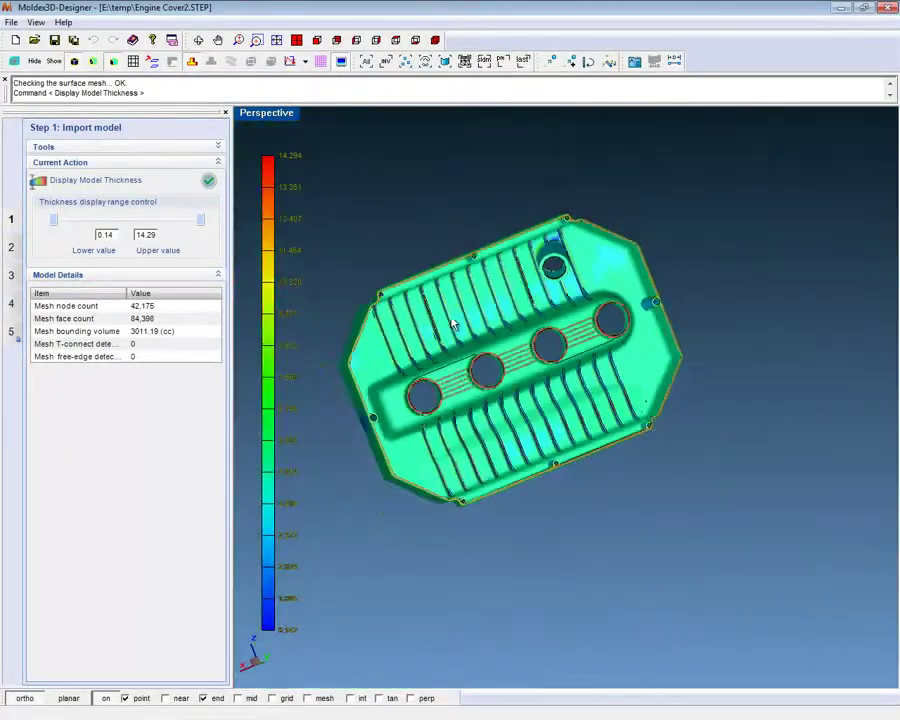
left_click(208, 180)
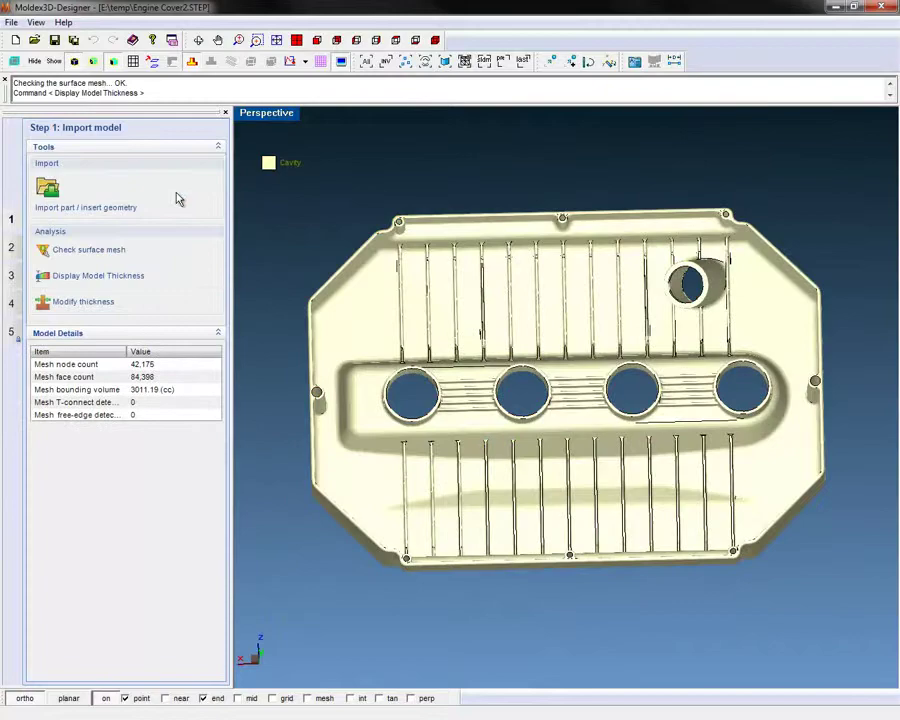
Place four pin gates at the part's upper-left, lower-left, lower-right and upper-right
left_click(12, 248)
left_click(50, 188)
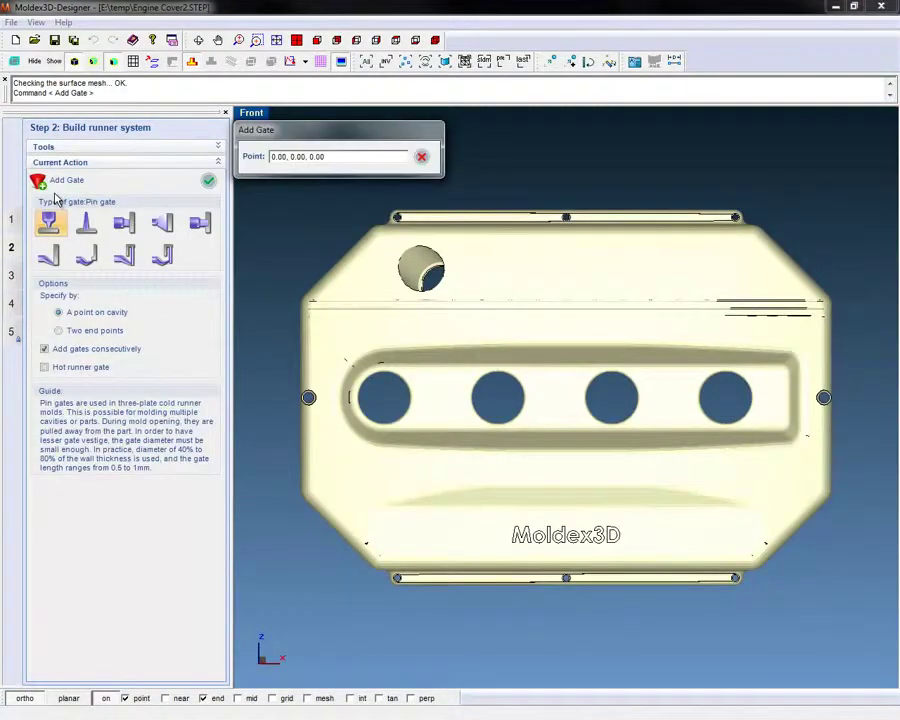
left_click(373, 287)
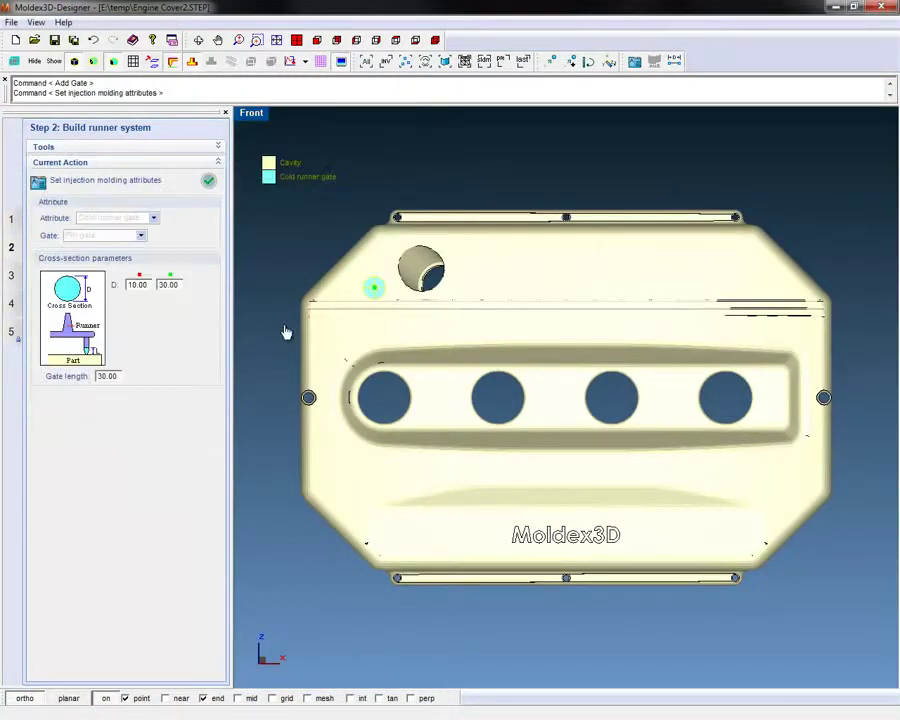
left_click(209, 180)
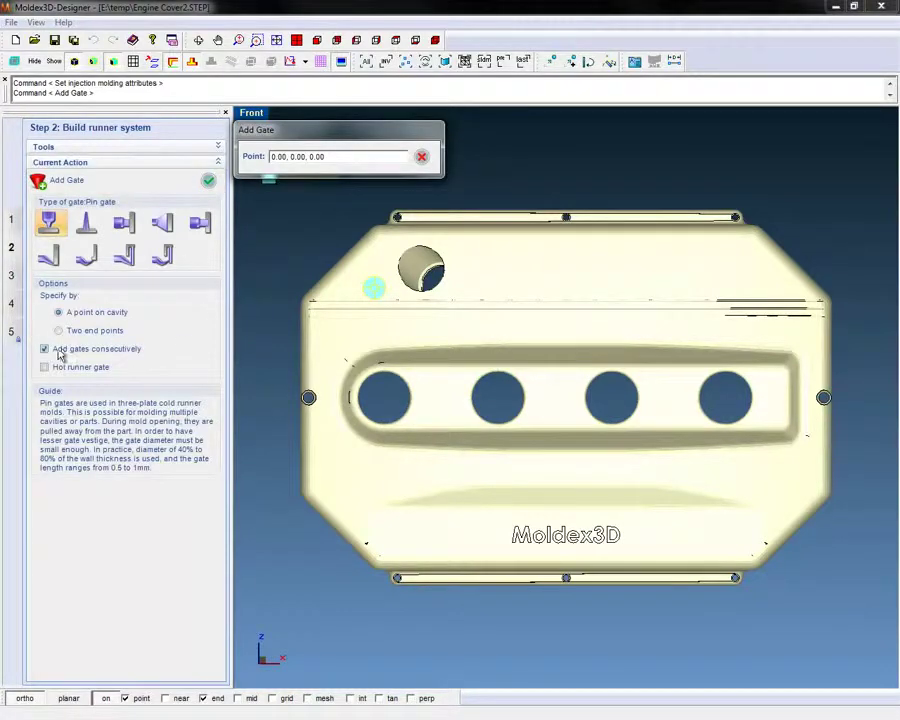
left_click(369, 497)
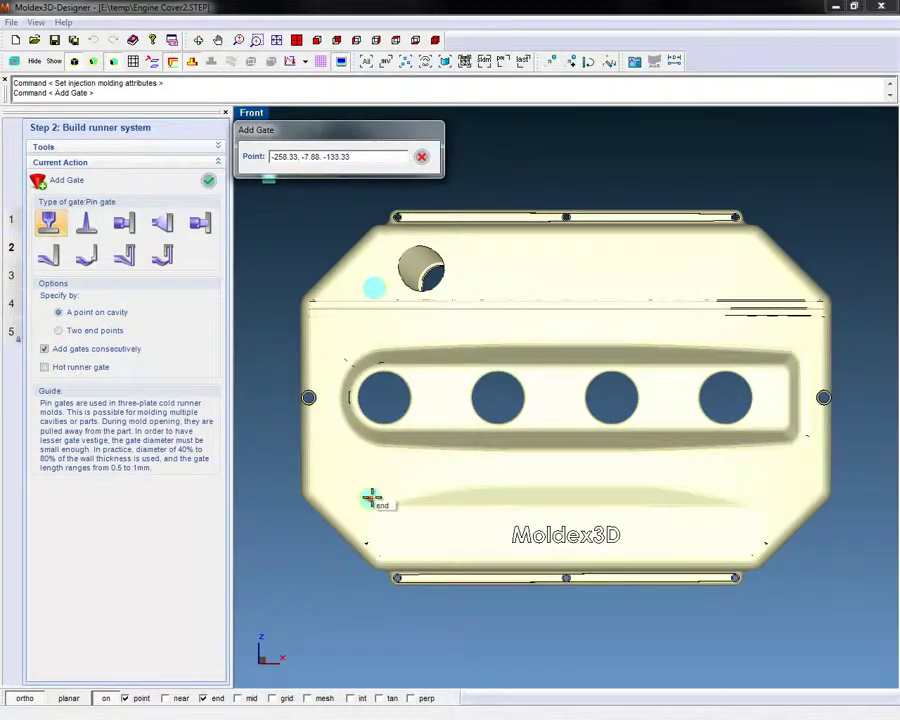
left_click(764, 498)
left_click(758, 290)
left_click(208, 180)
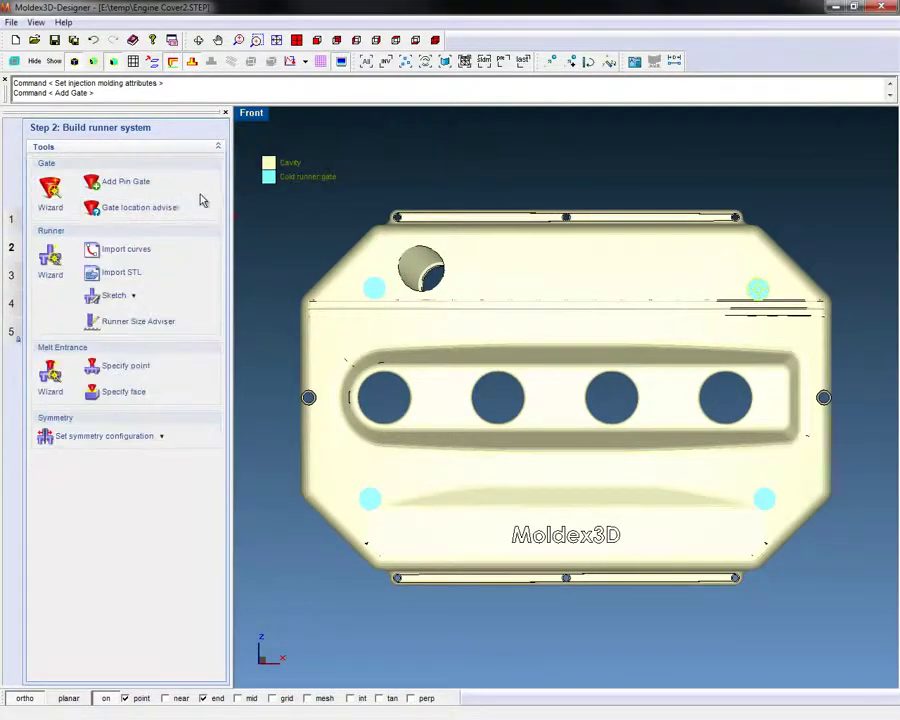
Generate an X-shaped 3-plate cold runner with central sprue using the Runner Wizard
left_click(56, 268)
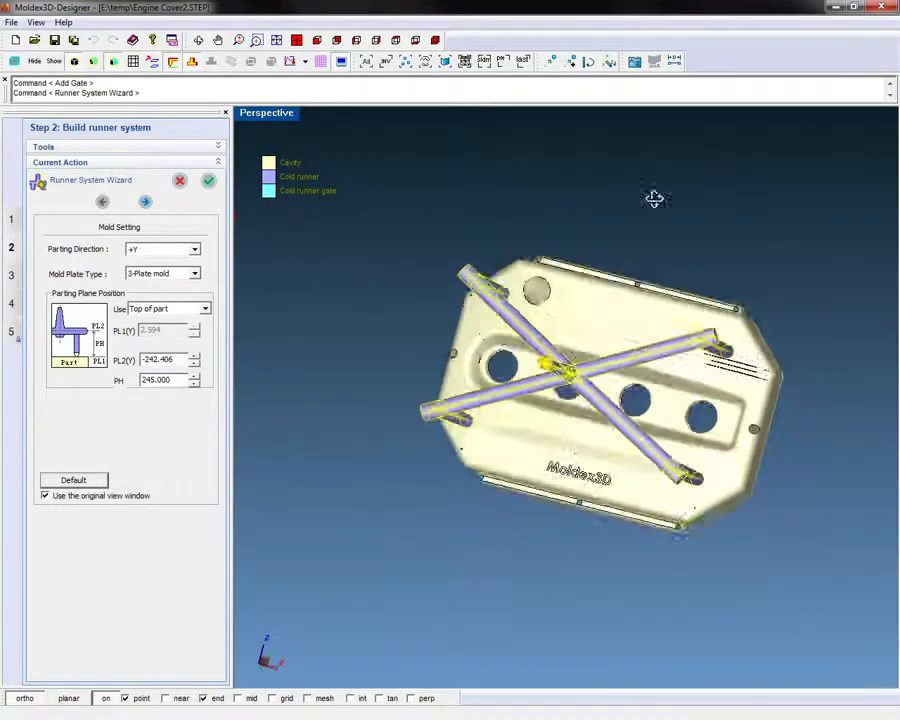
mouse_move(653, 197)
middle_mouse_down()
mouse_move(596, 343)
mouse_move(689, 307)
mouse_move(596, 279)
middle_mouse_up()
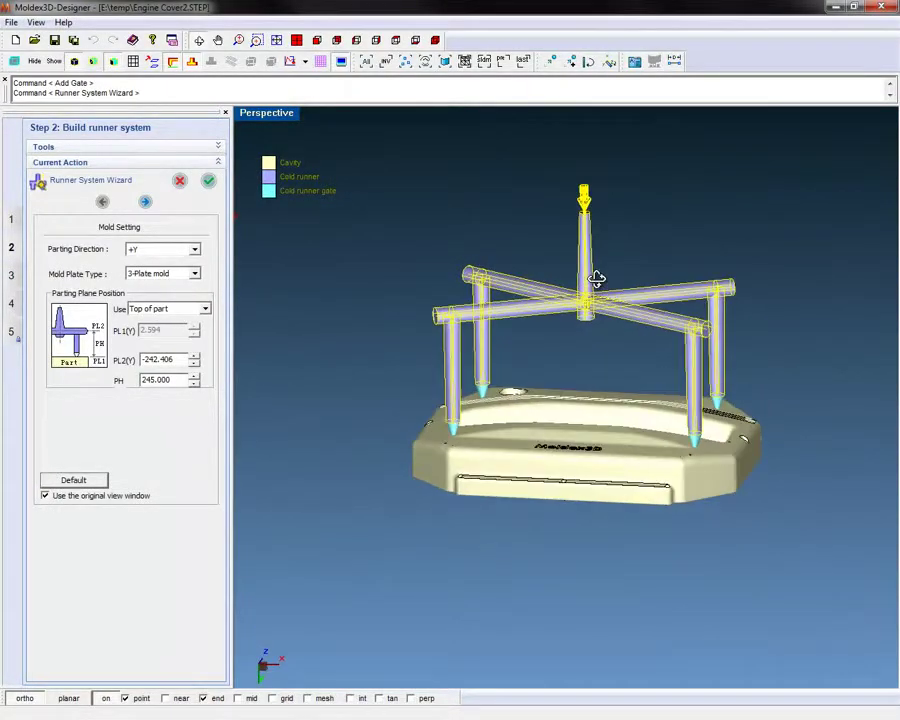
left_click(147, 203)
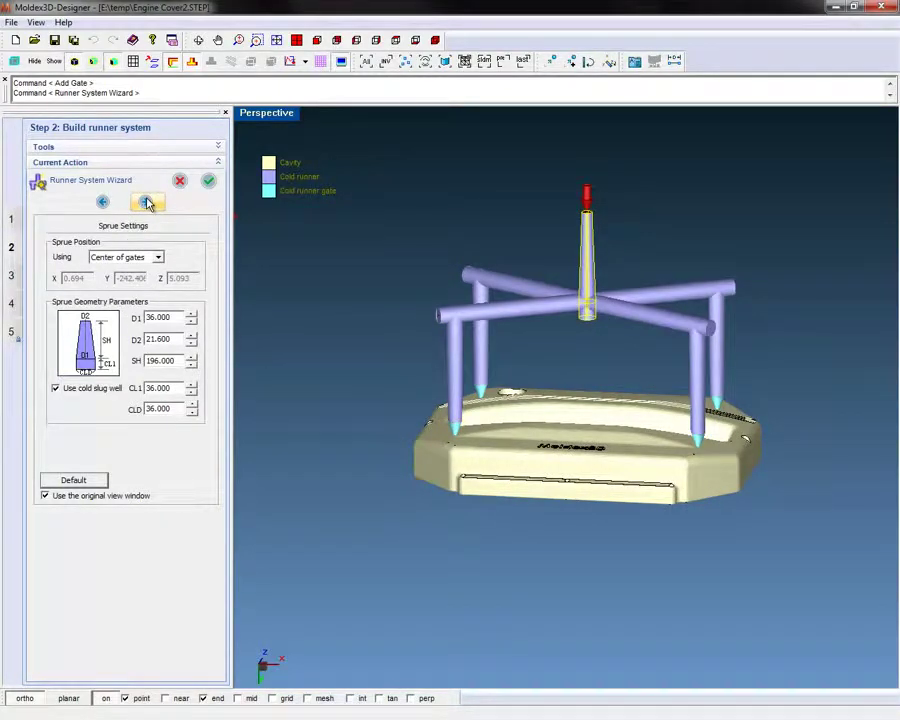
left_click(147, 203)
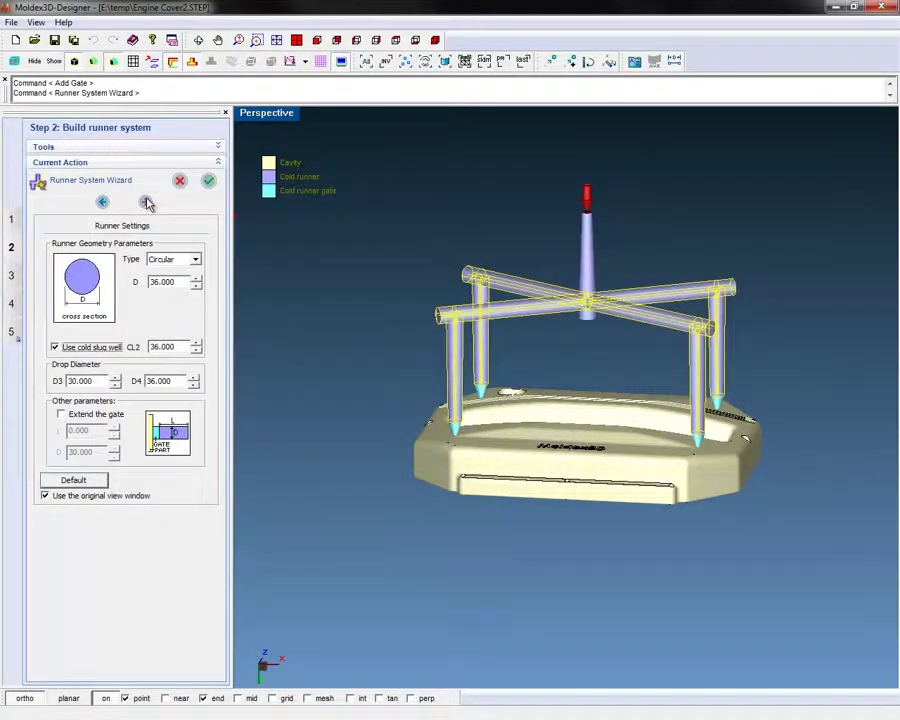
left_click(208, 180)
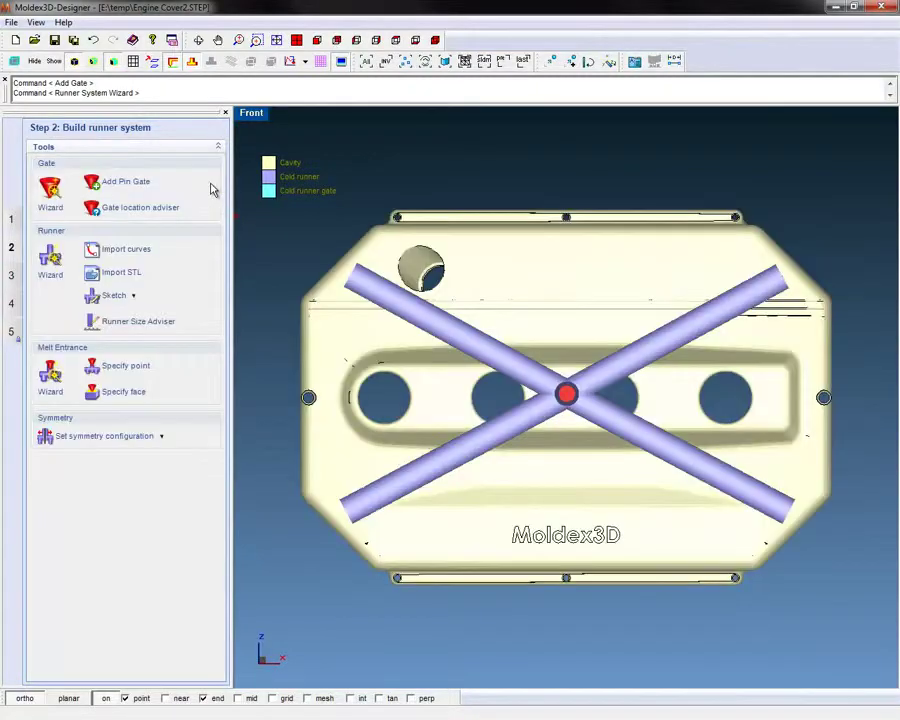
Add a moldbase and six cooling channels with widened spacing
left_click(13, 277)
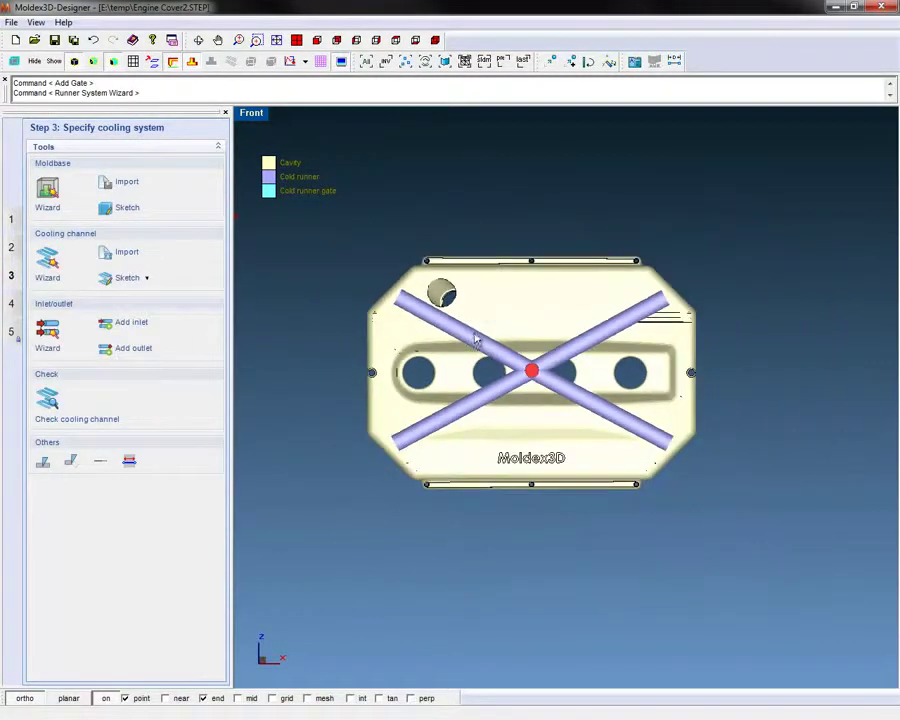
left_click(47, 192)
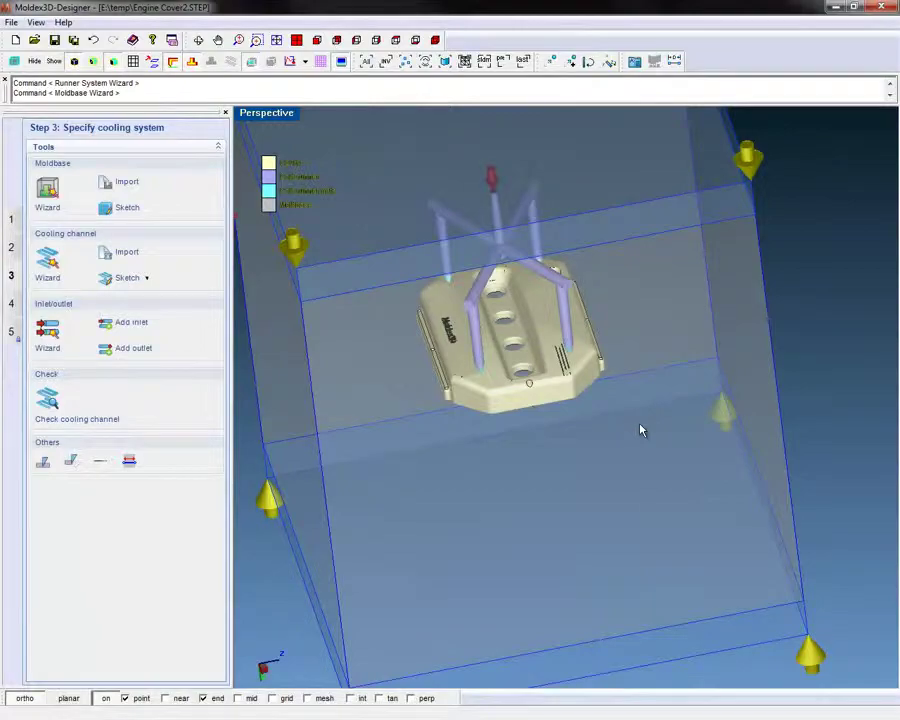
left_click(47, 258)
left_click(180, 322)
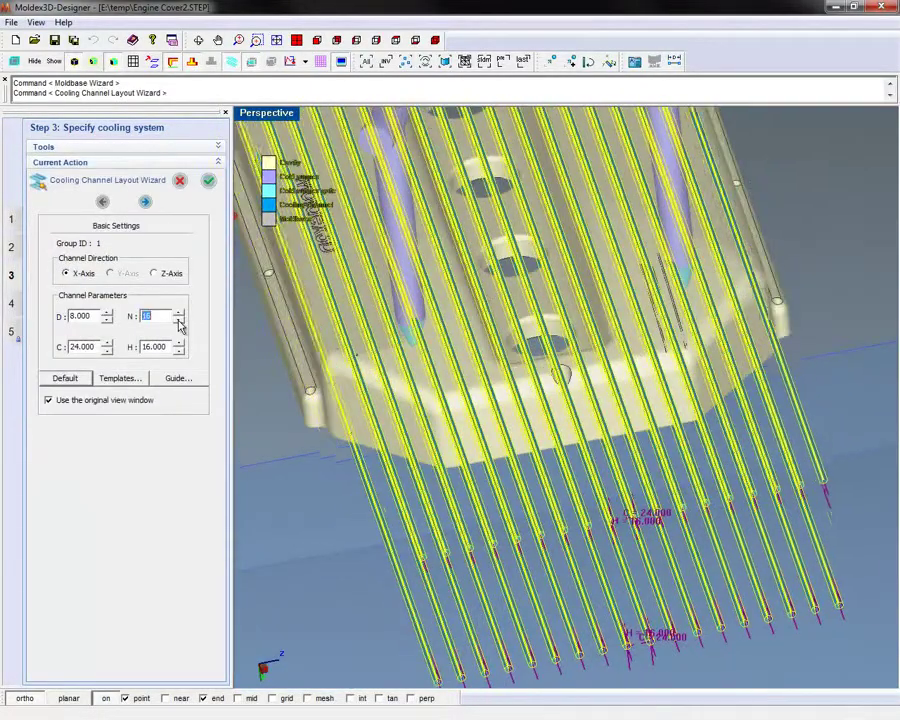
left_click(179, 321)
left_click(179, 321)
left_click(107, 343)
left_click(107, 343)
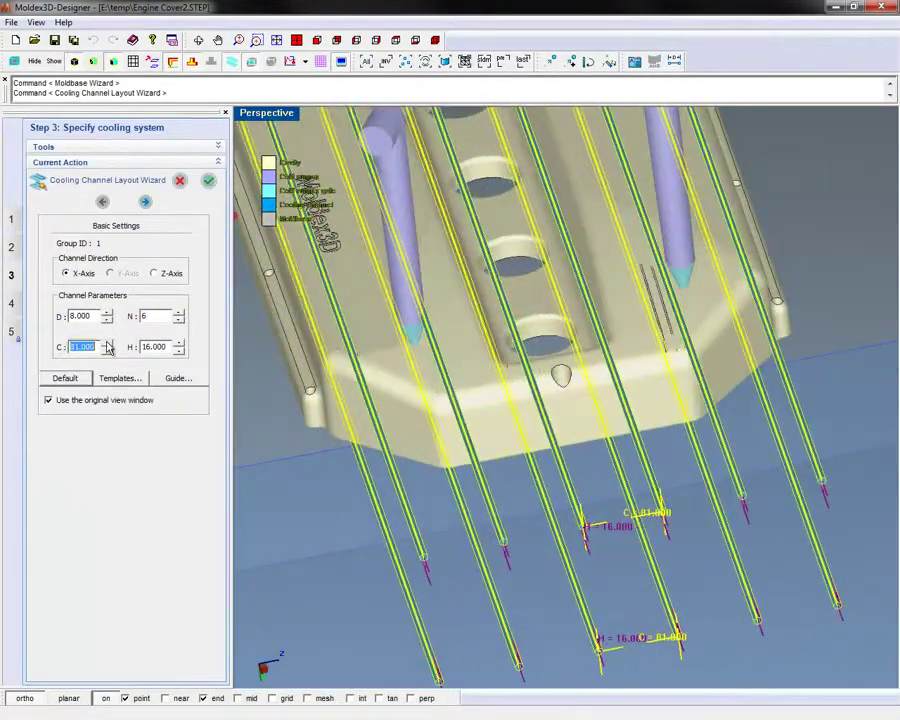
left_click(144, 203)
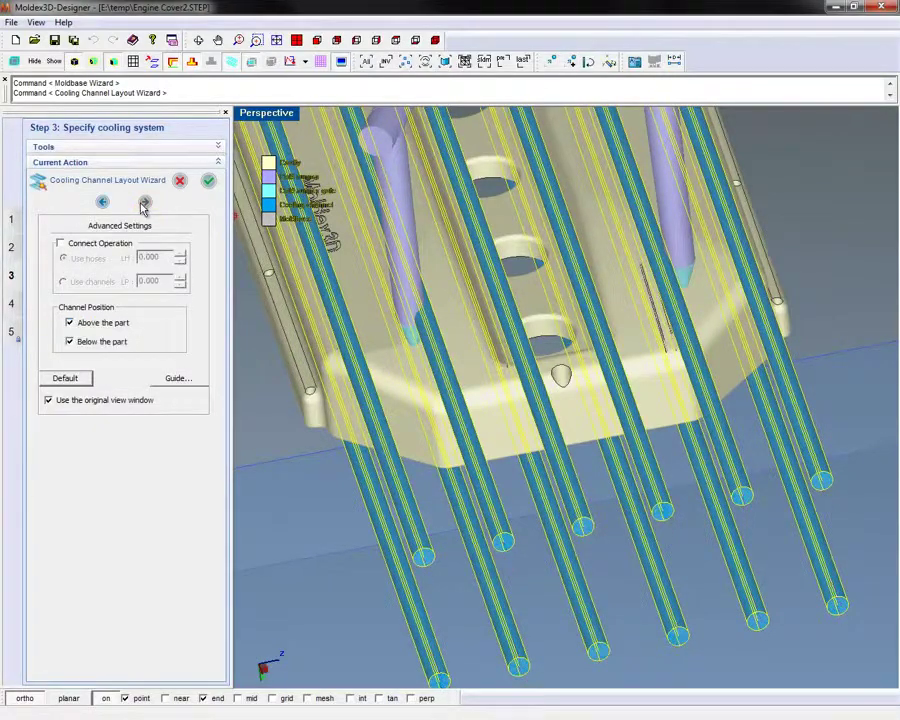
left_click(144, 203)
Delete two of the cooling channels
right_click(497, 514)
left_click(502, 541)
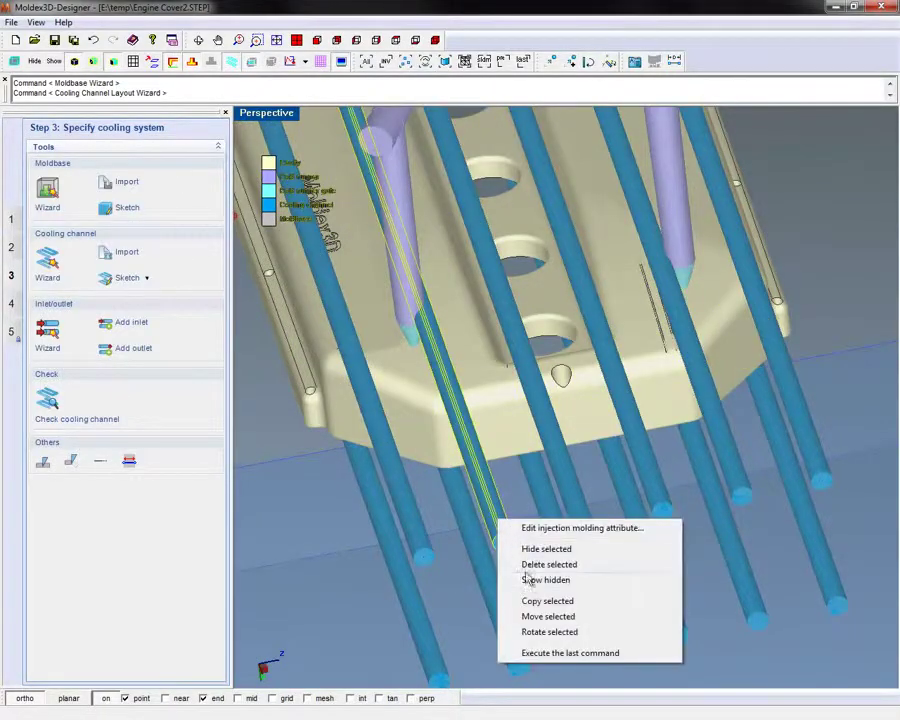
left_click(528, 565)
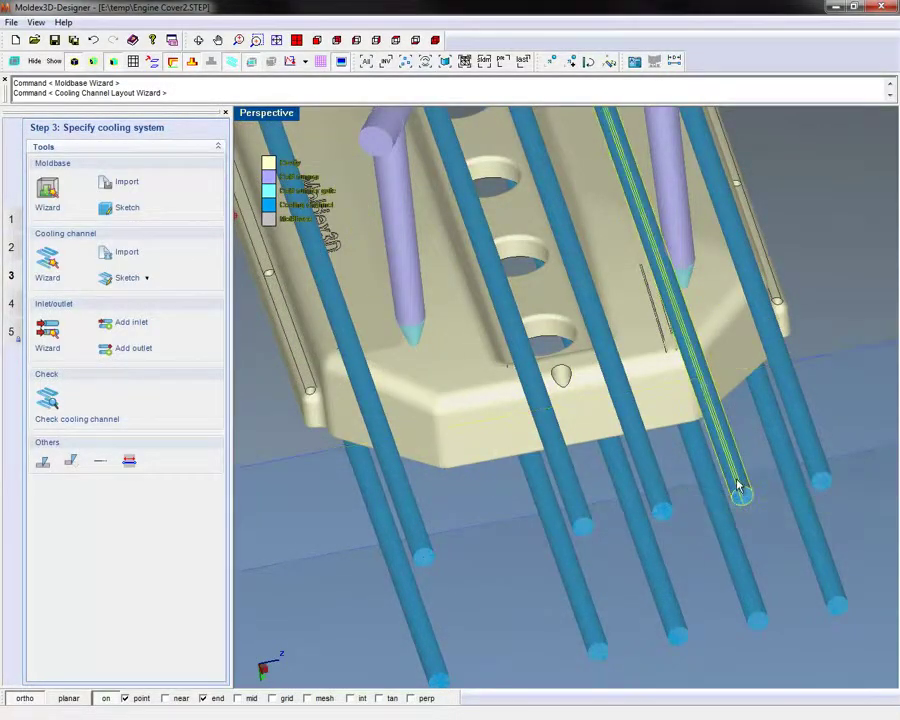
right_click(733, 538)
left_click(770, 569)
left_click(747, 597)
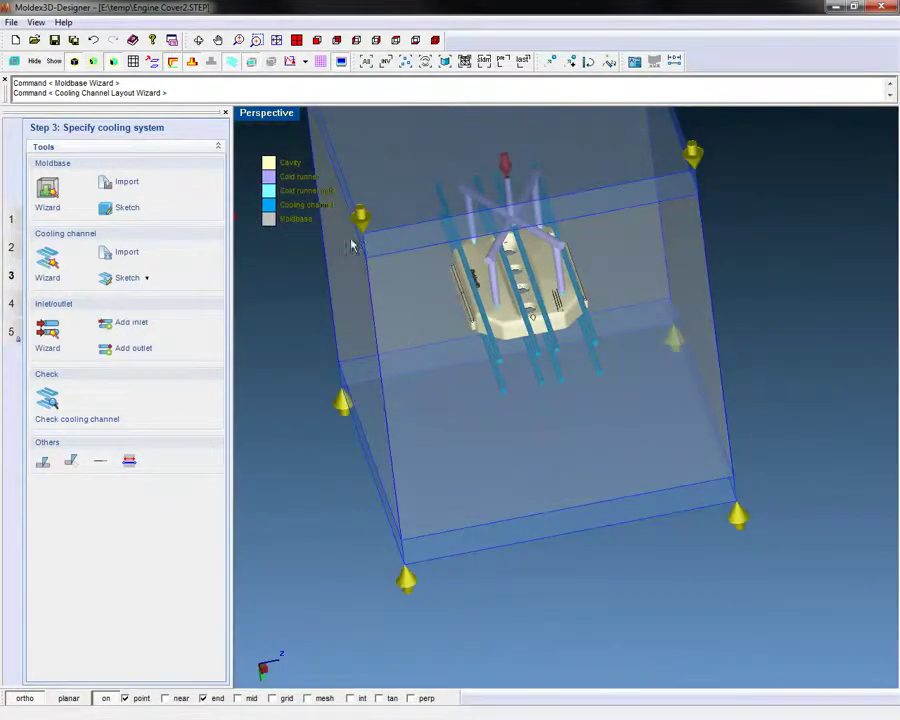
Add coolant inlets and outlets and check the cooling channels
left_click(47, 330)
middle_click_drag(330, 330, 462, 322)
left_click(207, 179)
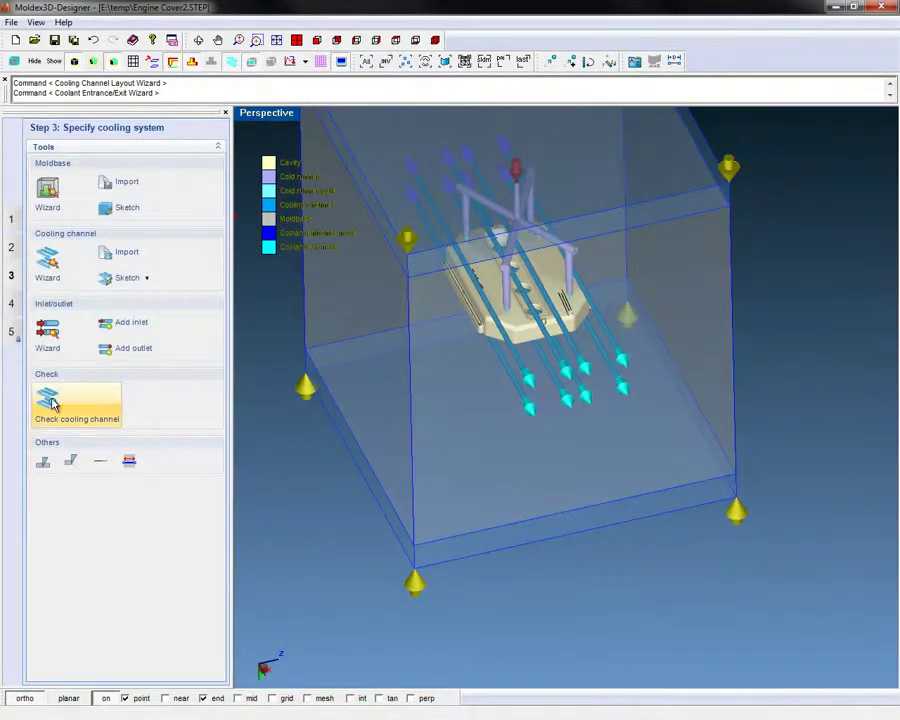
left_click(52, 403)
Generate the solid mesh at meshing level 3
left_click(12, 305)
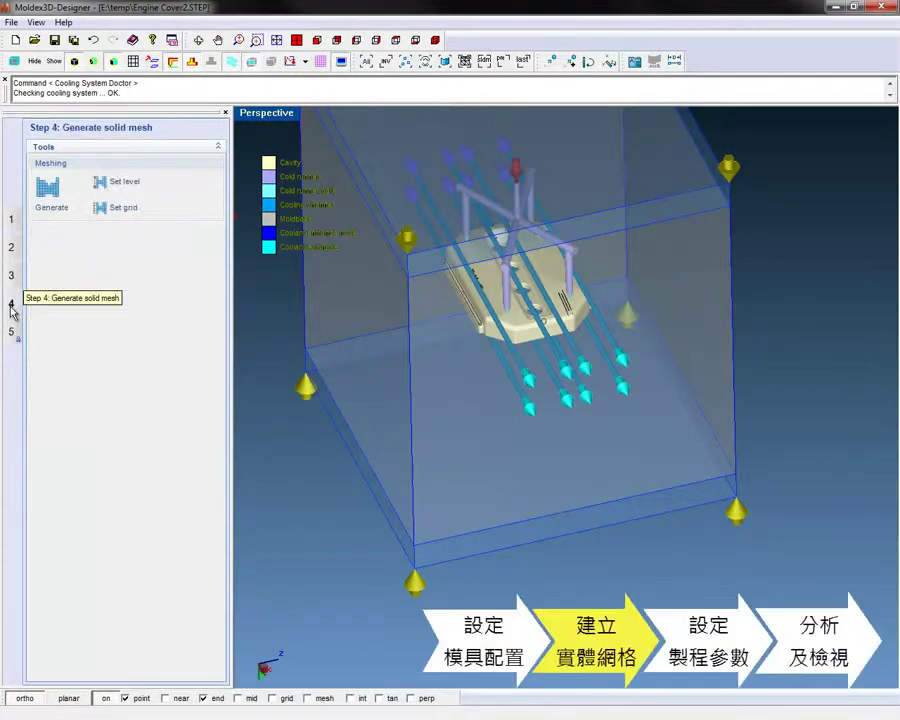
left_click(104, 186)
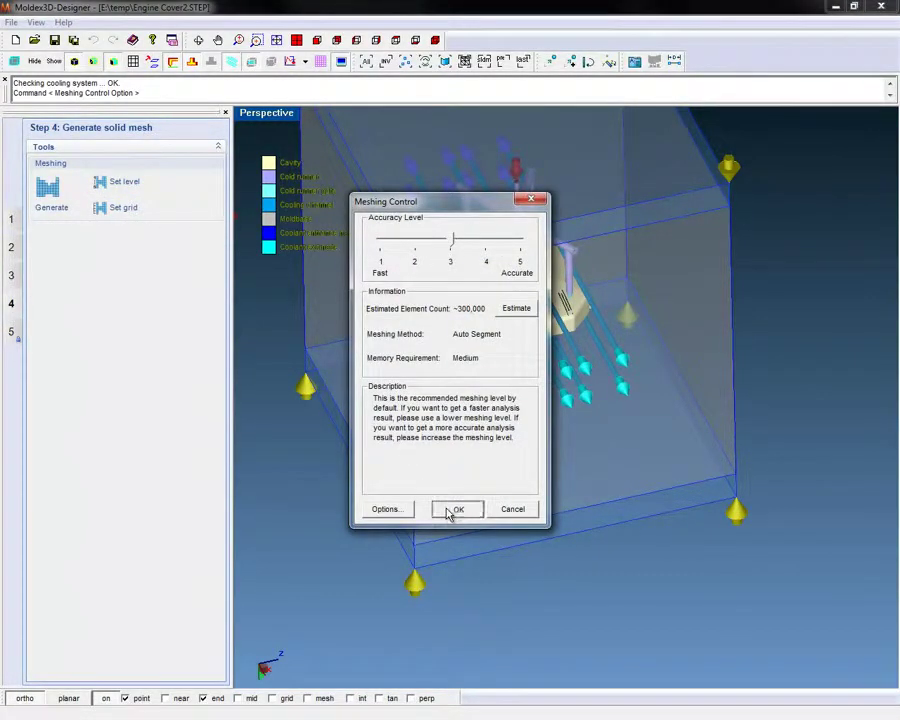
left_click(452, 510)
left_click(45, 195)
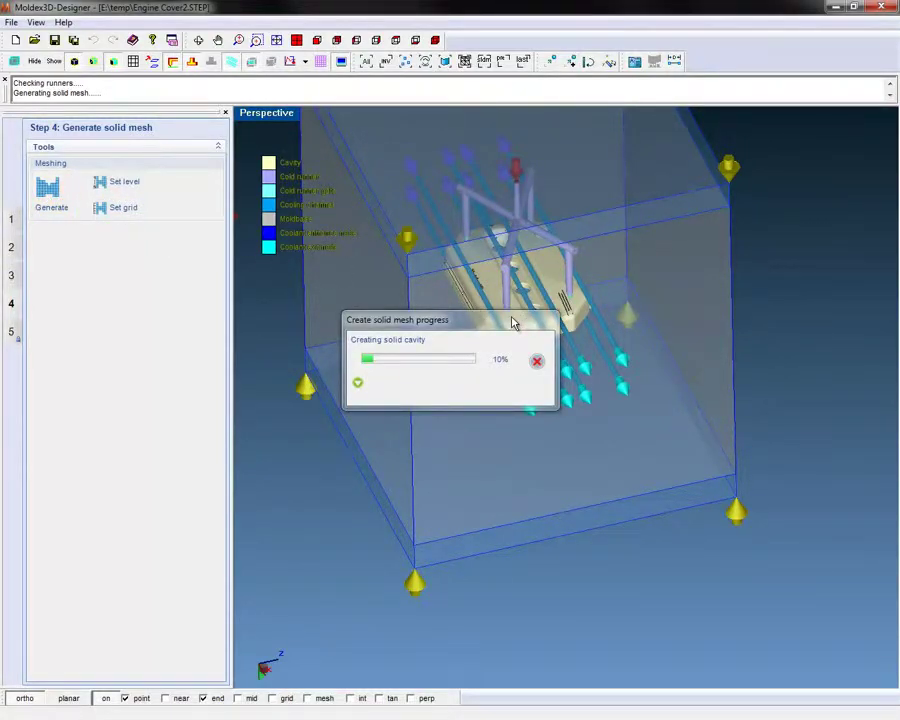
left_click_drag(512, 322, 424, 382)
mouse_move(424, 382)
middle_mouse_down()
mouse_move(500, 450)
mouse_move(560, 532)
mouse_move(549, 272)
middle_mouse_up()
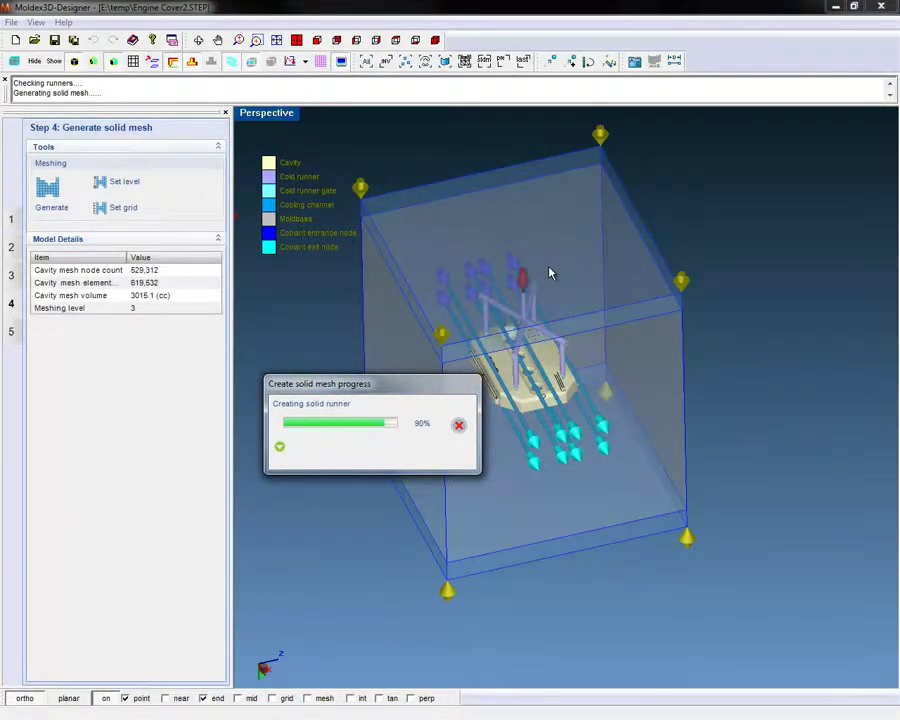
Save the mesh as Engine Cover2.mde
left_click(8, 336)
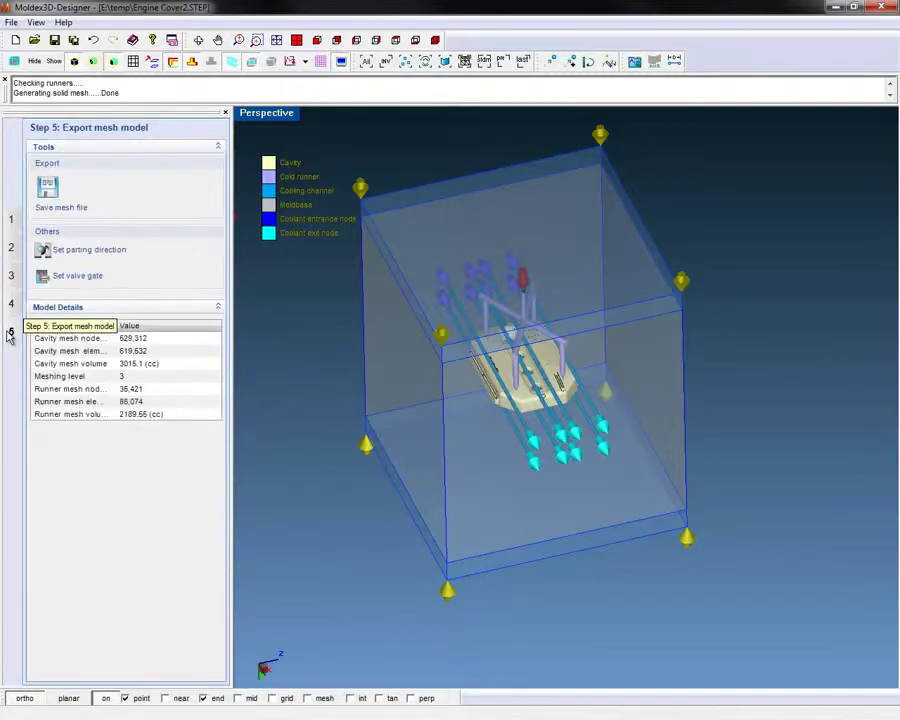
left_click(50, 192)
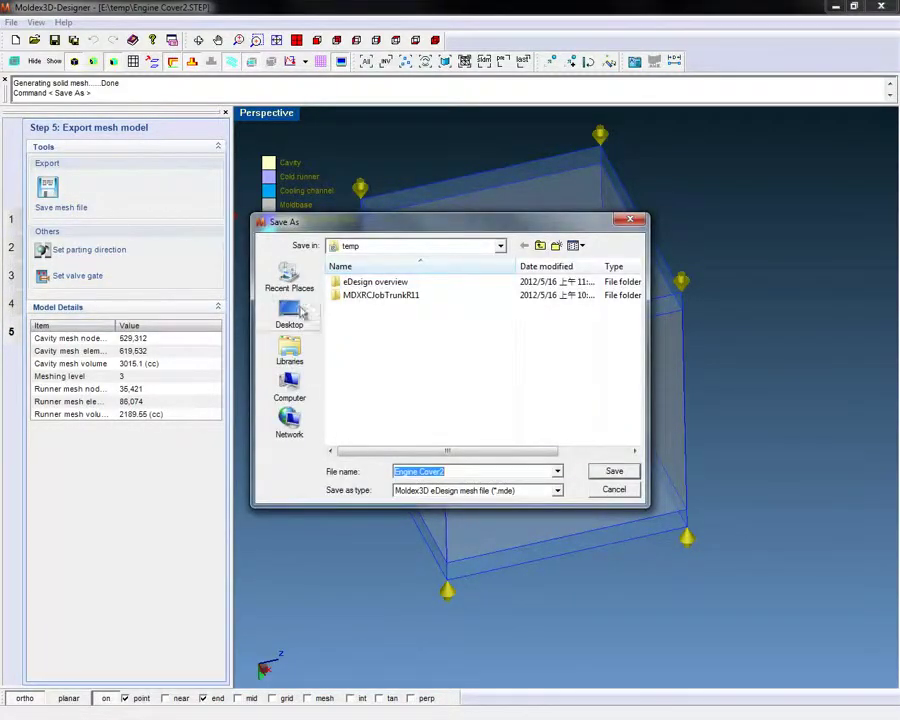
left_click(612, 471)
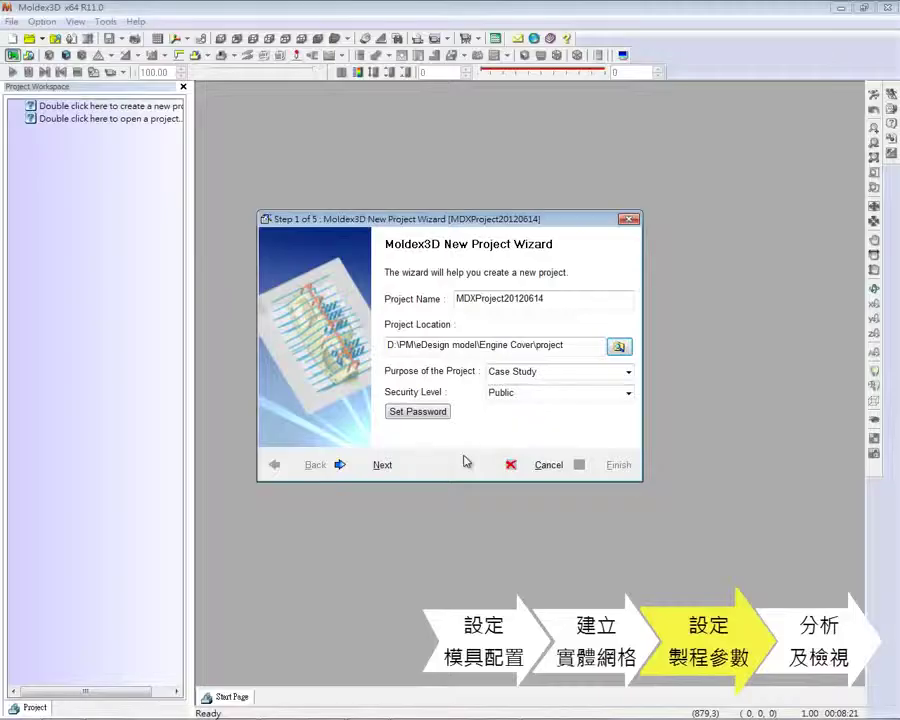
Create a new project using the 3D Solid Model Solver[eDesign] for traditional injection molding
left_click(382, 464)
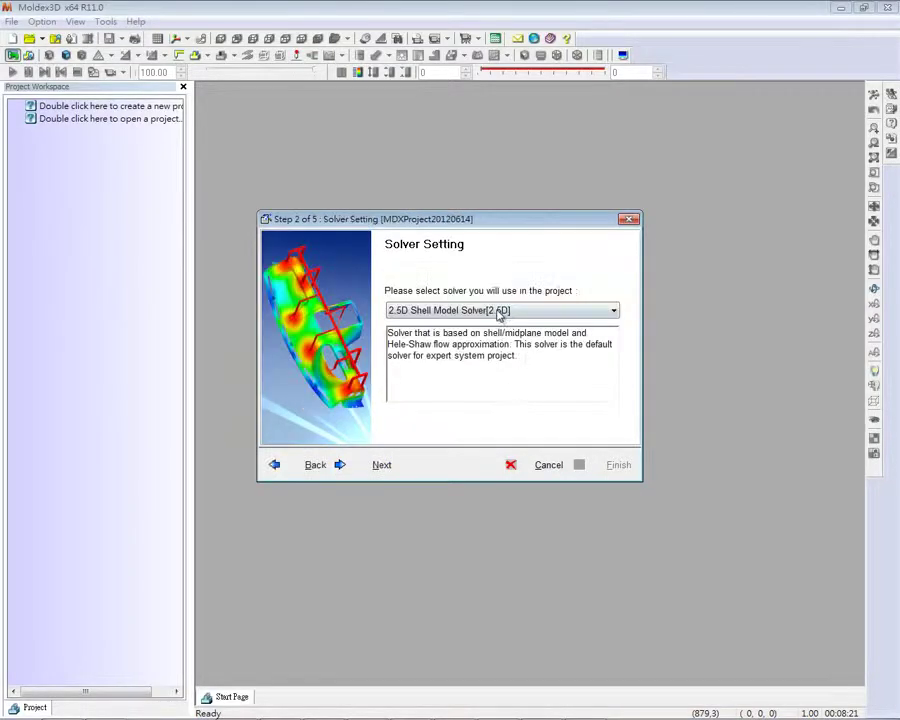
left_click(500, 310)
left_click(500, 348)
left_click(385, 465)
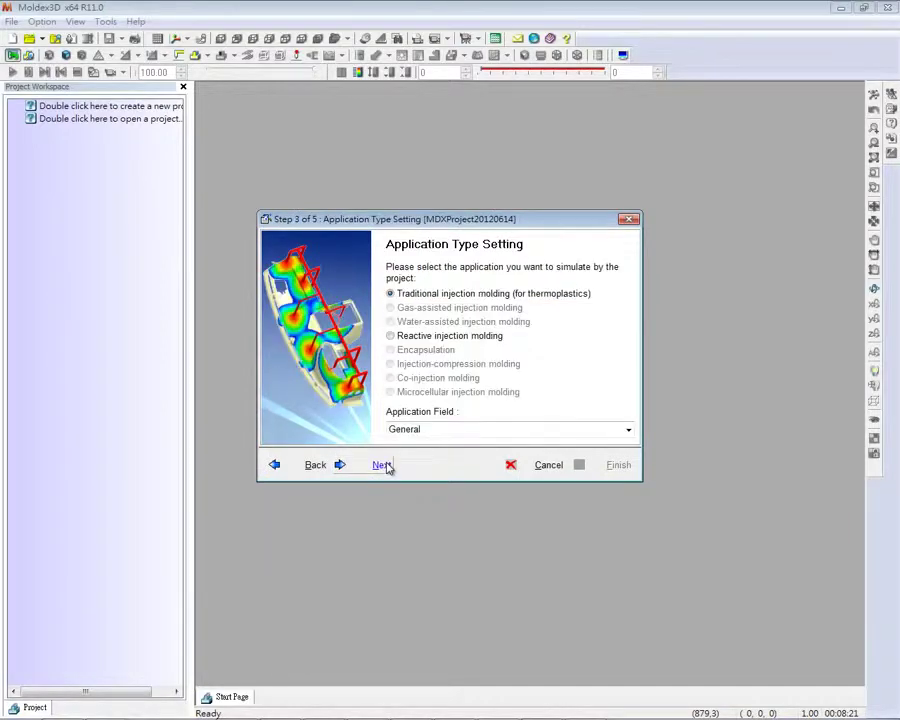
left_click(382, 465)
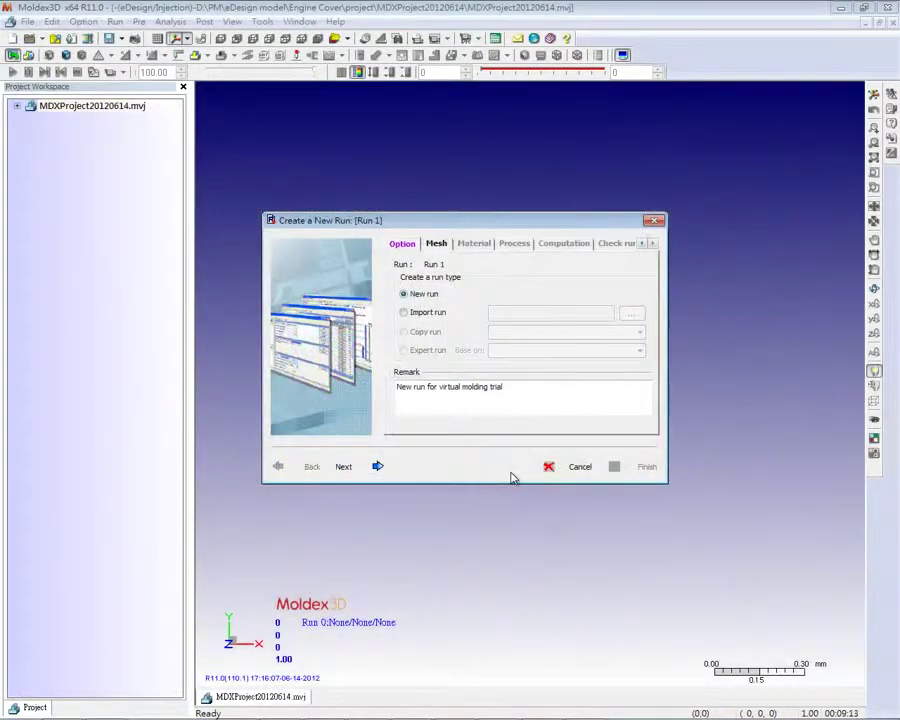
Assign the Engine Cover2.mde mesh and PA66_GrilonTV-3H_1.mtr material to Run 1
left_click(438, 251)
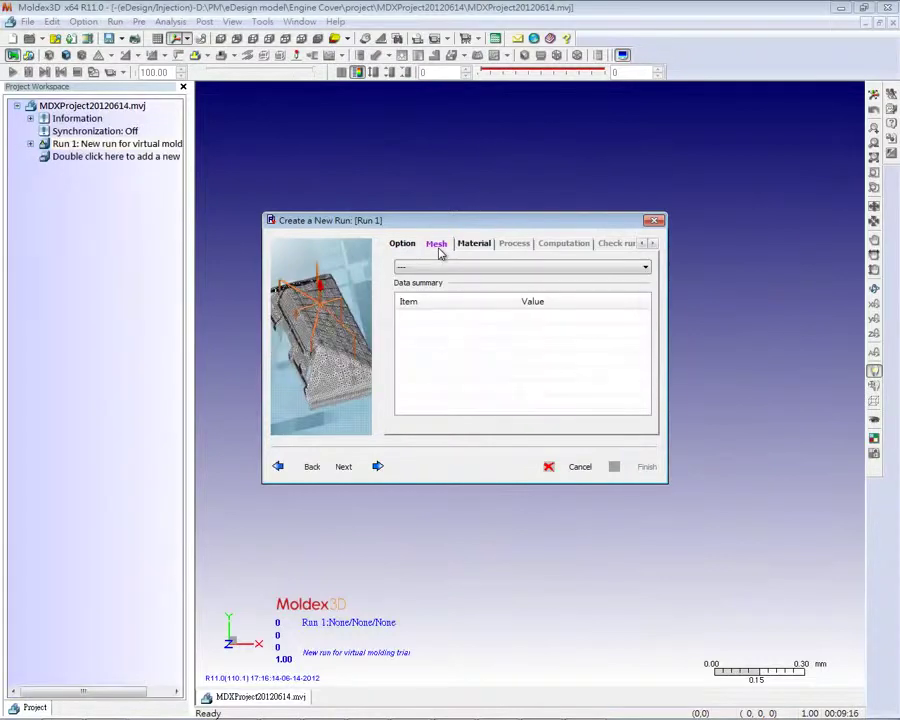
left_click(444, 263)
left_click(446, 287)
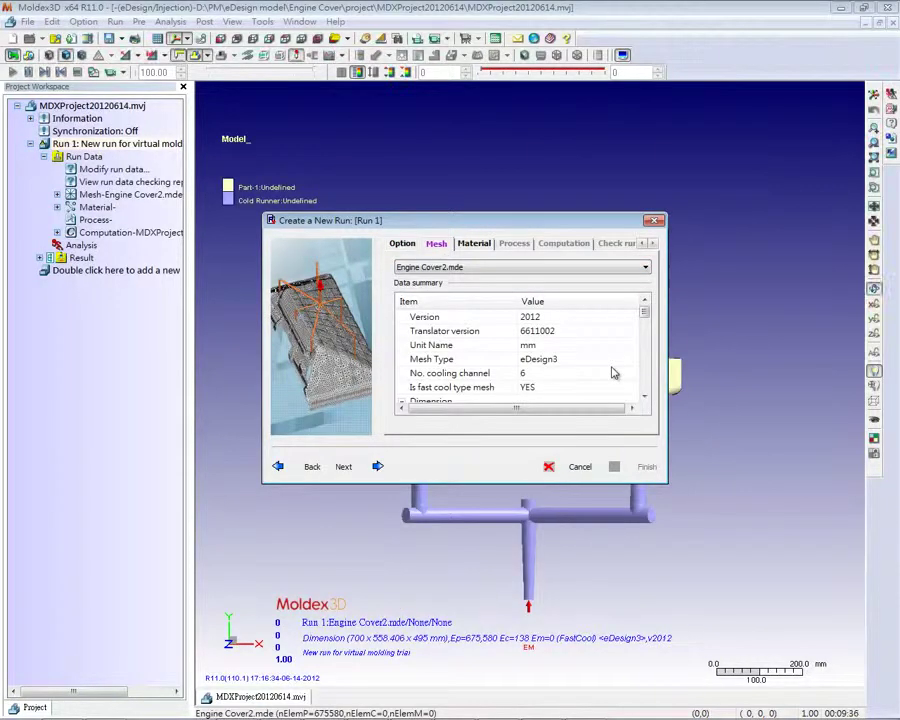
left_click(478, 245)
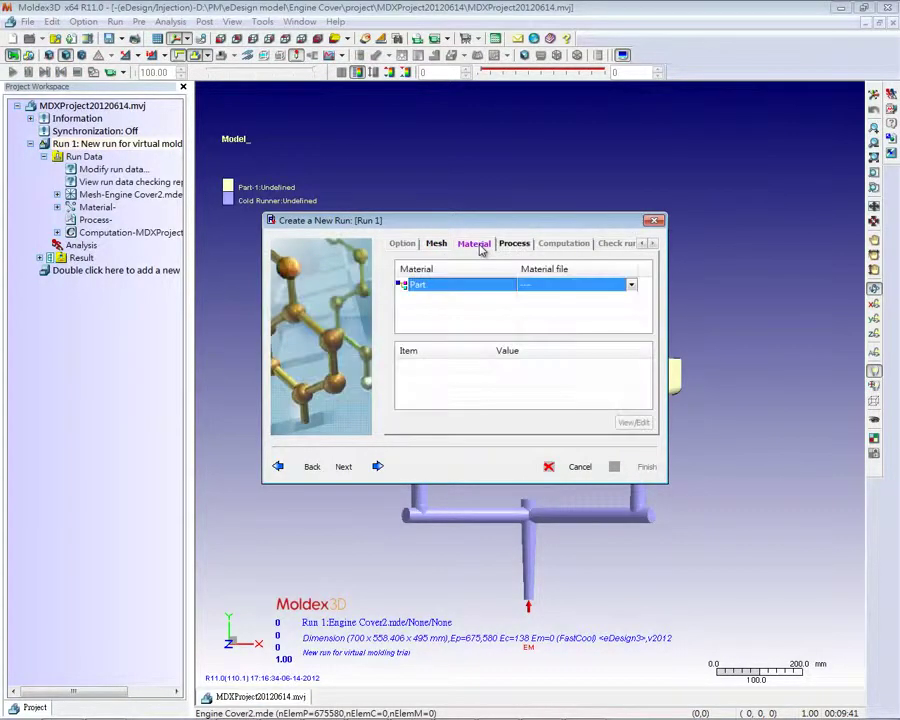
left_click(536, 289)
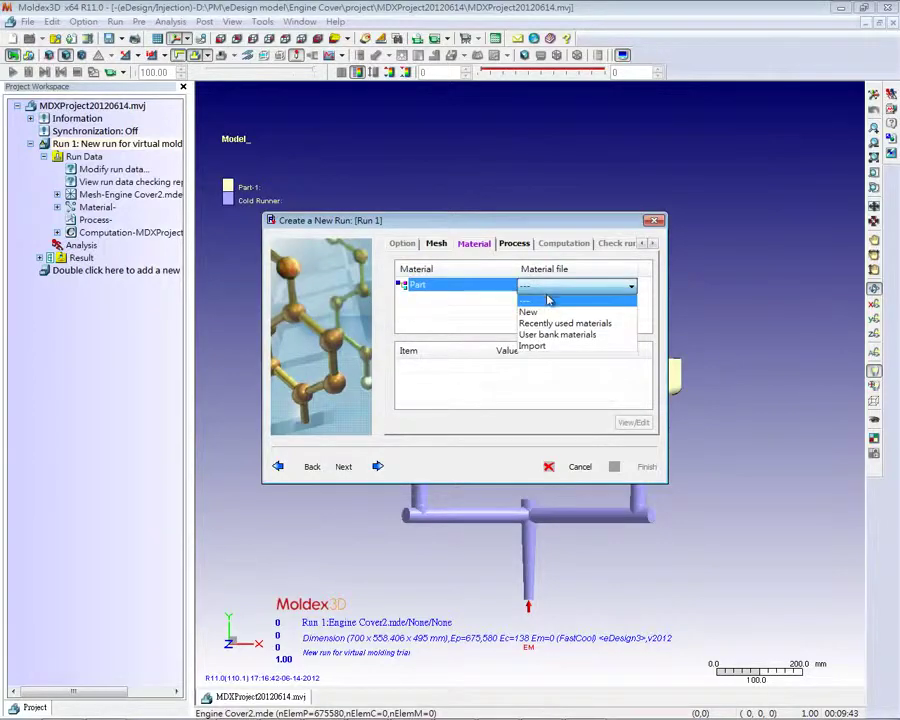
left_click(544, 296)
double_click(284, 429)
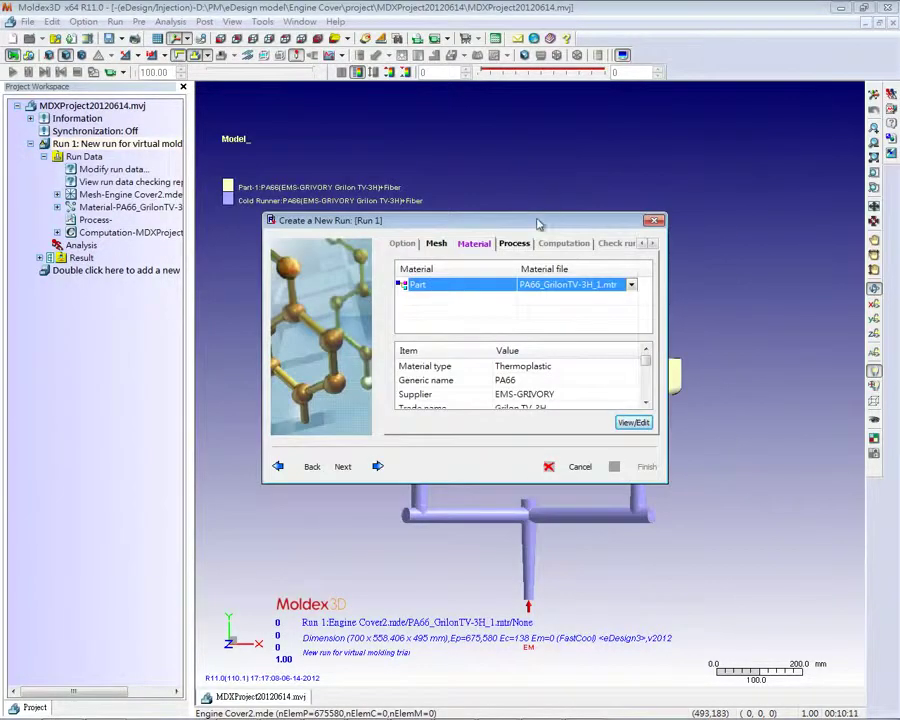
Use Run1.pro process settings and accept the computation parameters
left_click(523, 250)
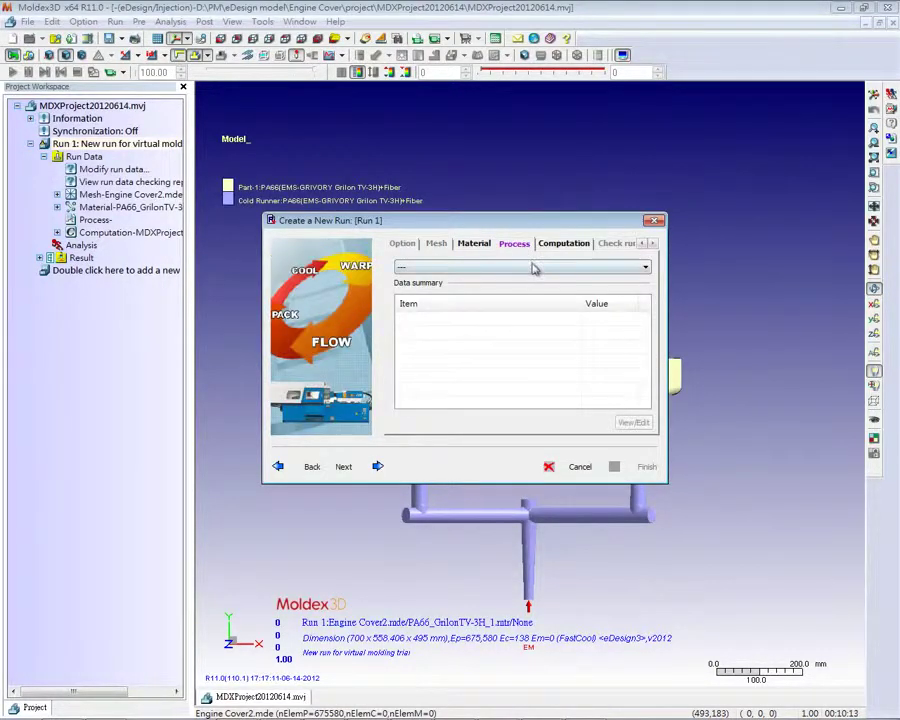
left_click(535, 268)
left_click(520, 281)
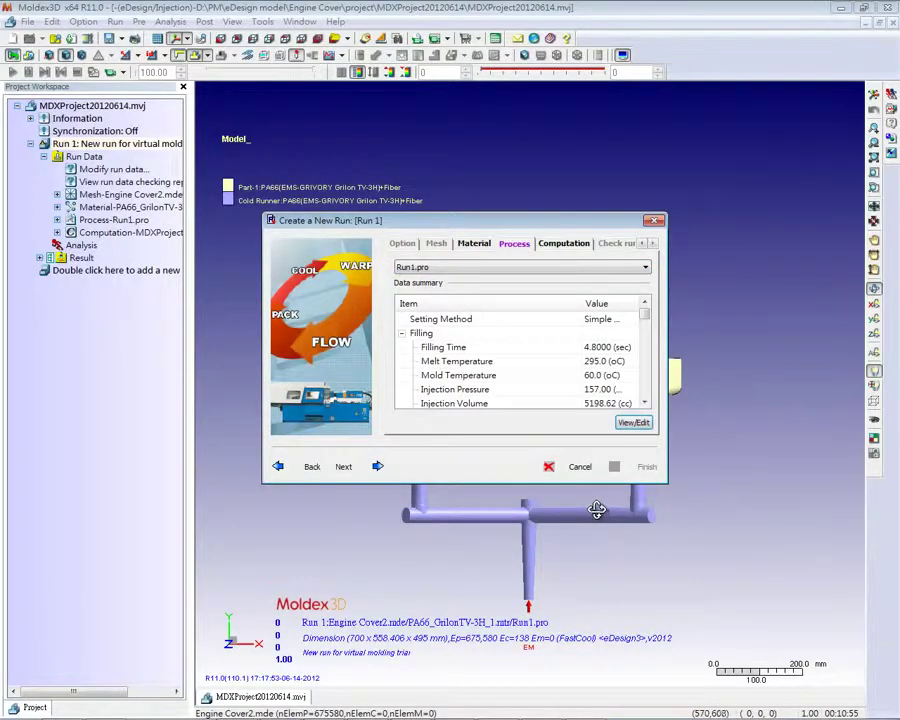
left_click(564, 243)
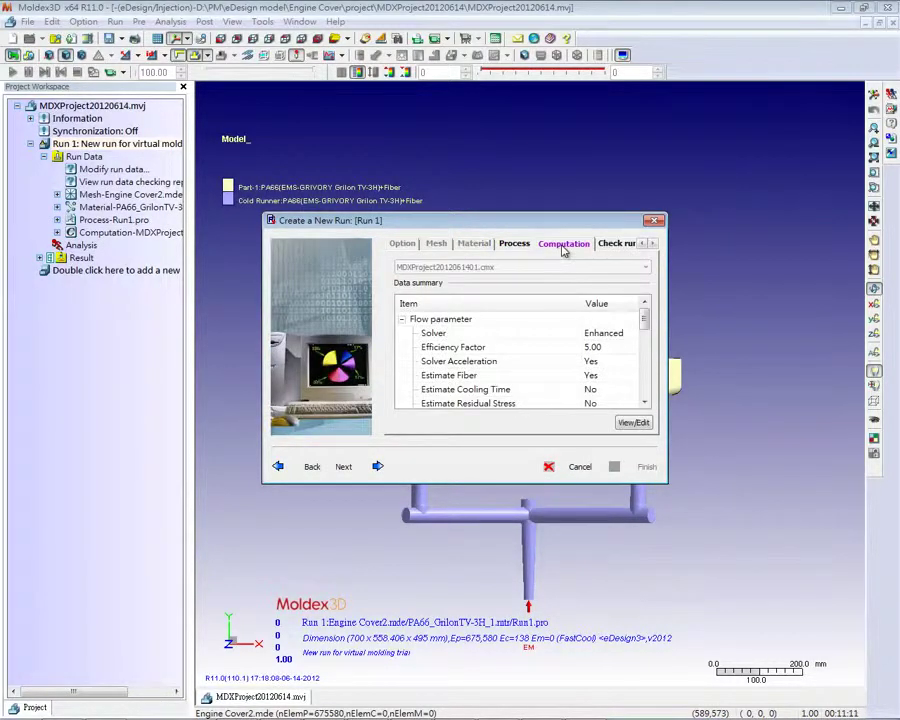
left_click(615, 245)
Finish Run 1 and run the 'Full analysis -C F P C W' sequence now
left_click(647, 466)
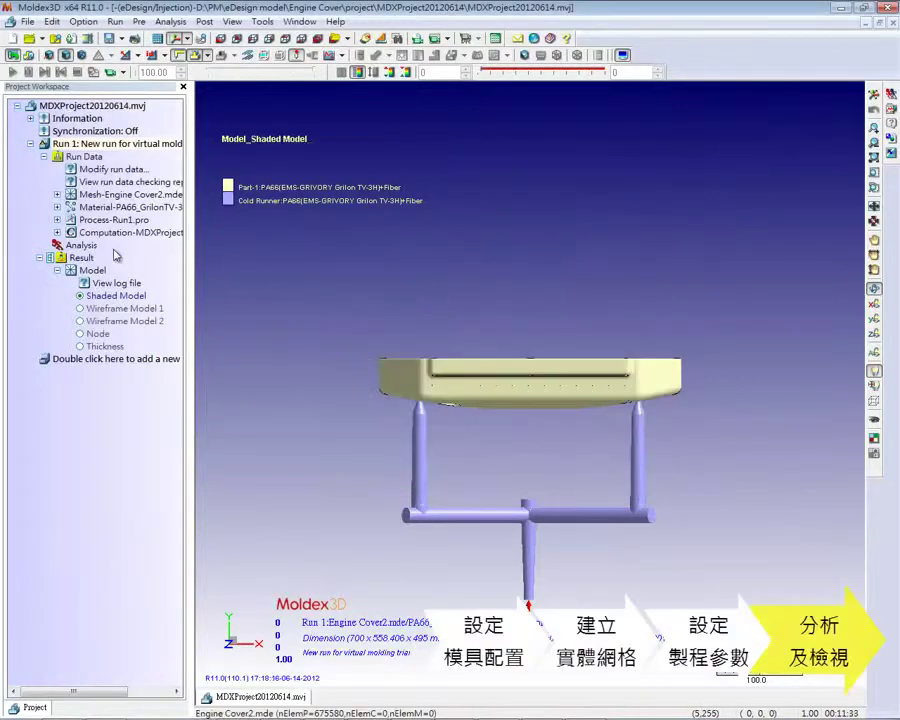
double_click(85, 245)
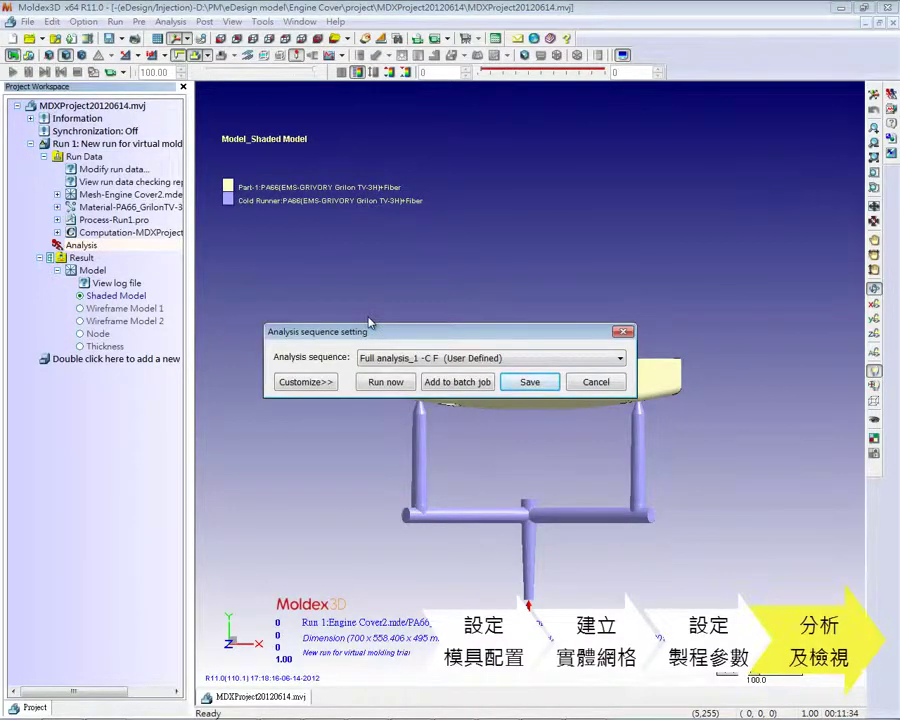
left_click(519, 362)
left_click(508, 522)
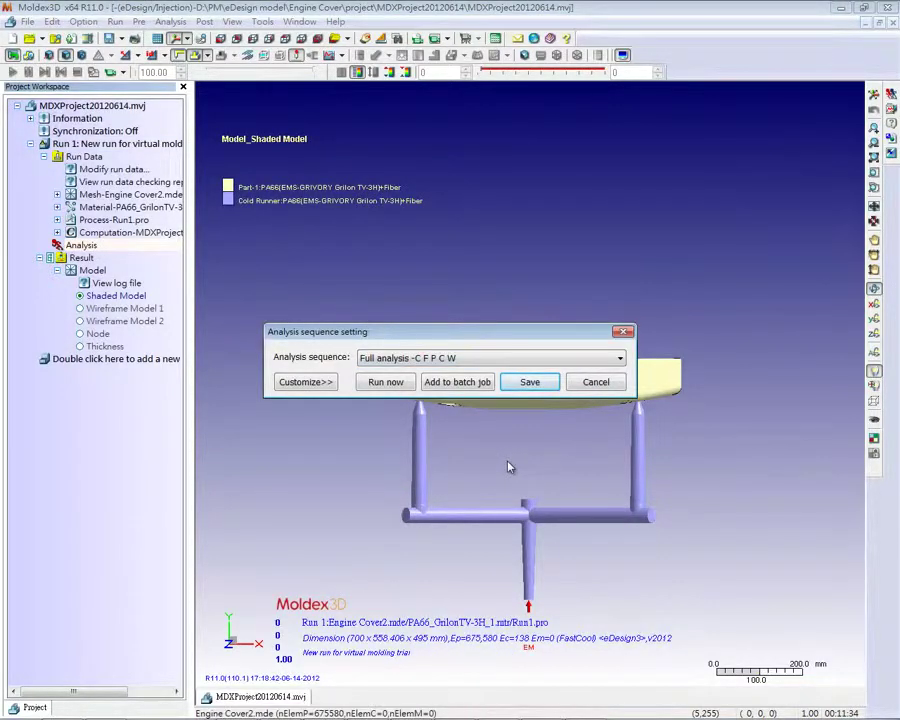
left_click(387, 382)
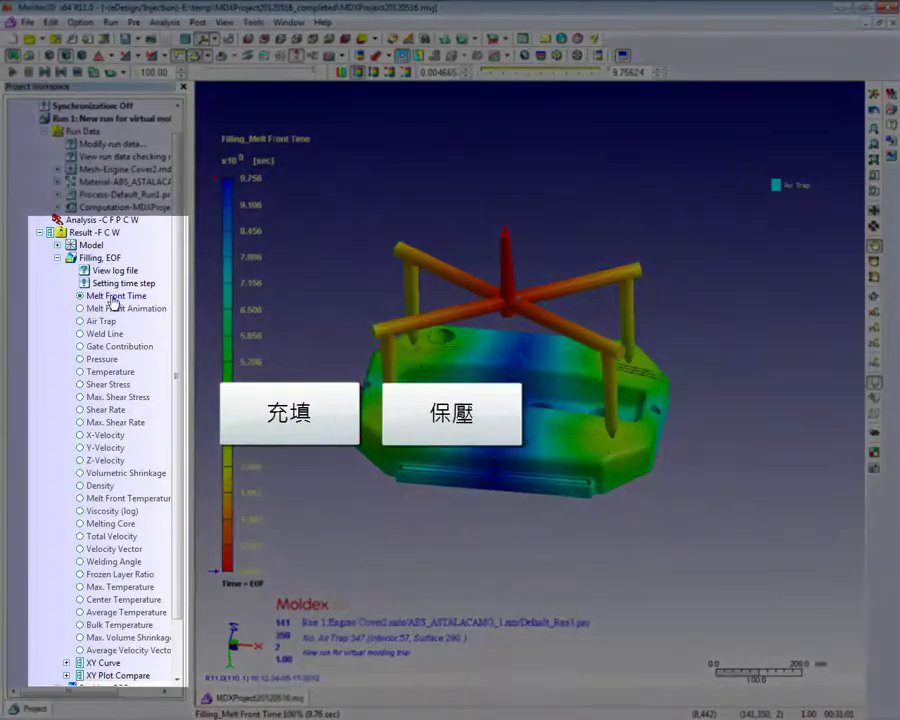
Play the melt front animation and plot the sprue pressure XY curve
left_click(122, 309)
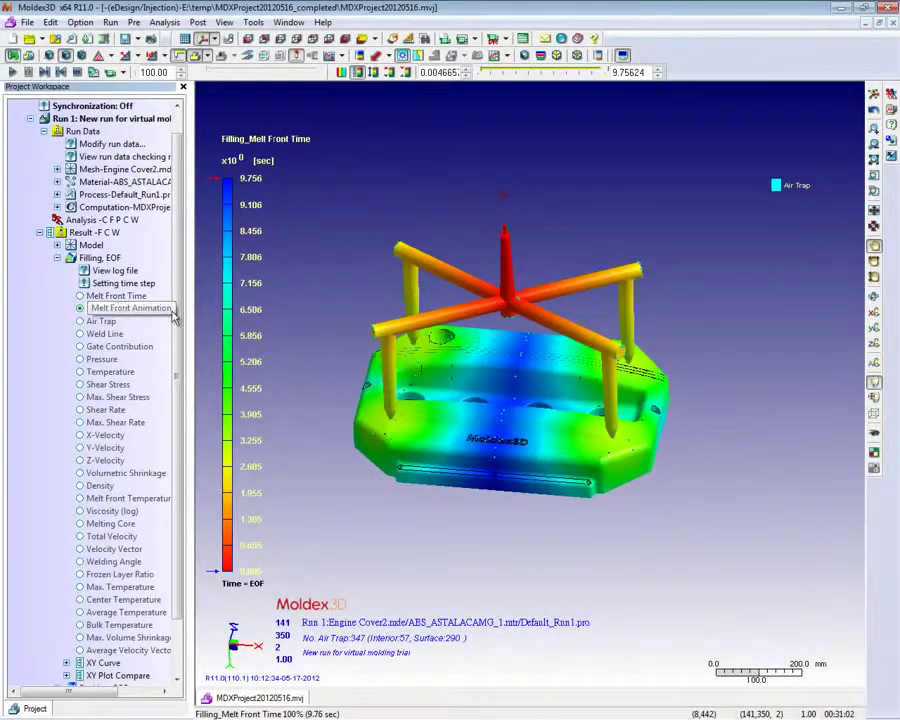
left_click(170, 312)
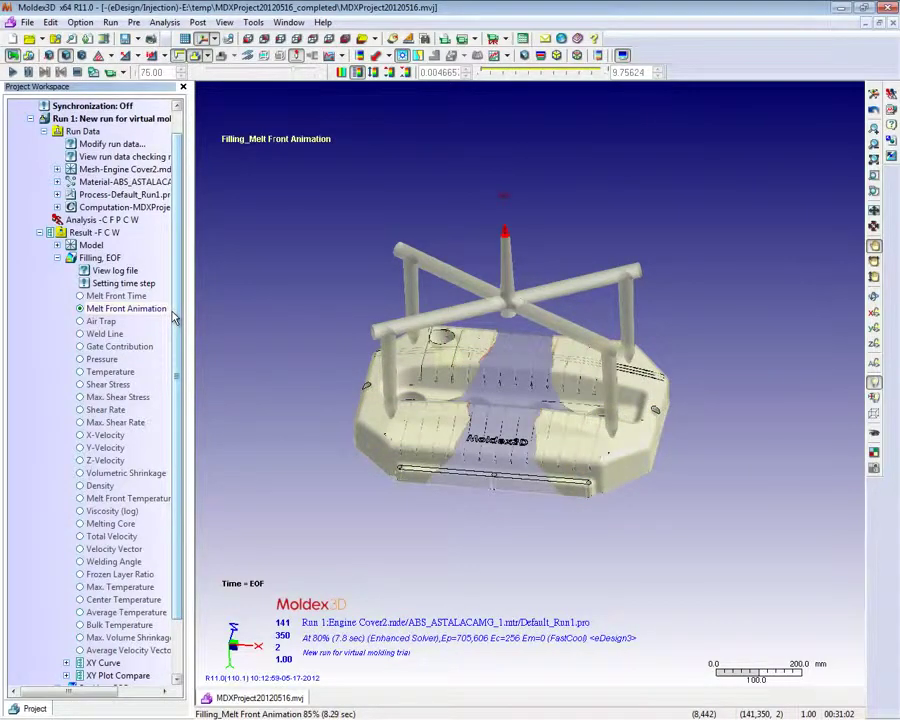
left_click(125, 537)
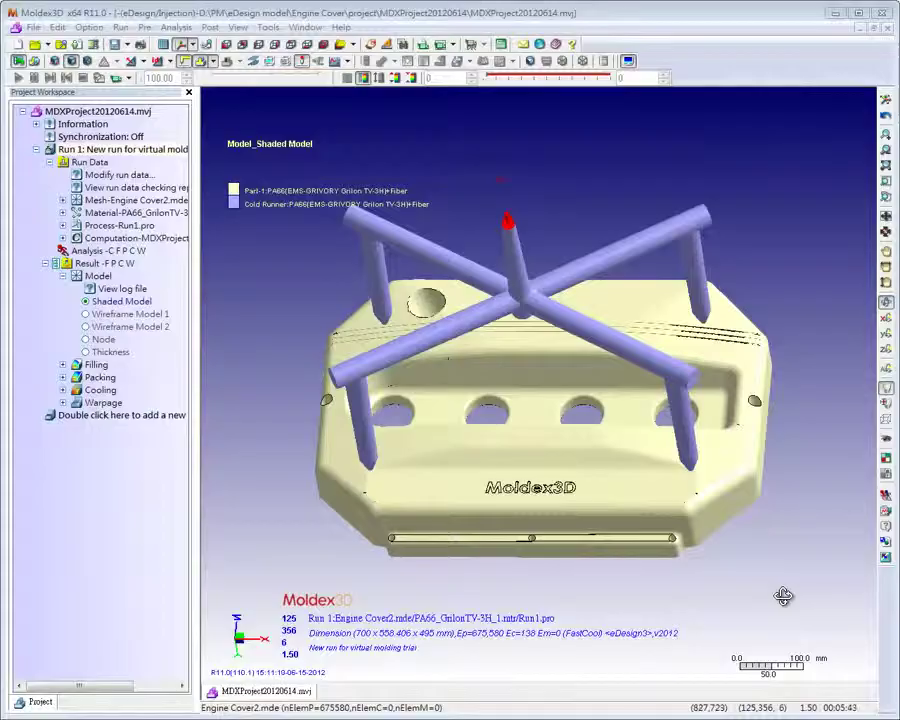
Generate a PowerPoint report of Run01 including Filling, Packing, Cooling and Warpage
left_click(885, 542)
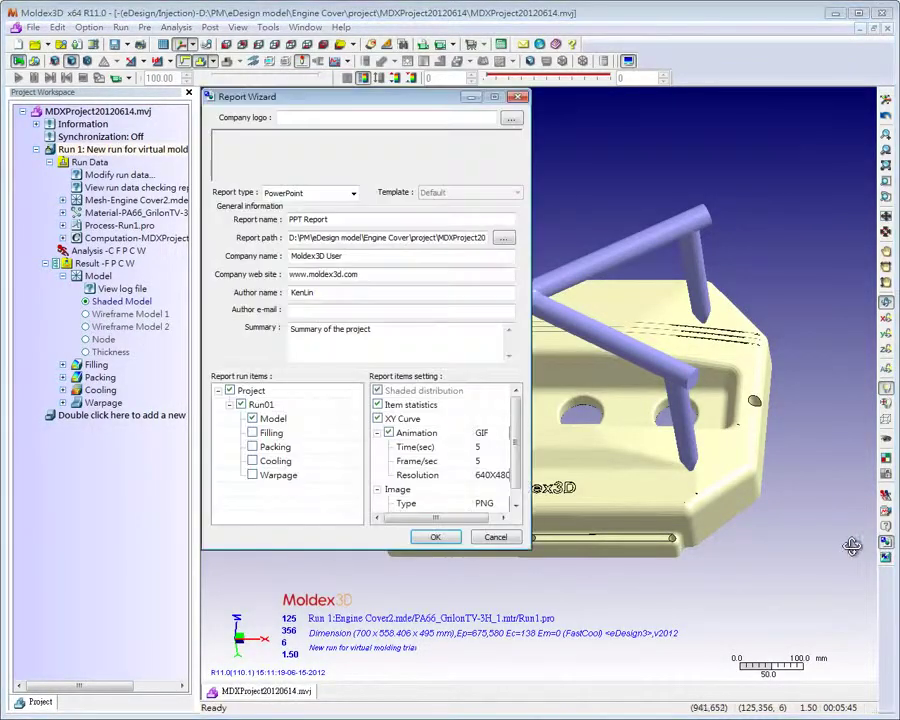
left_click(353, 193)
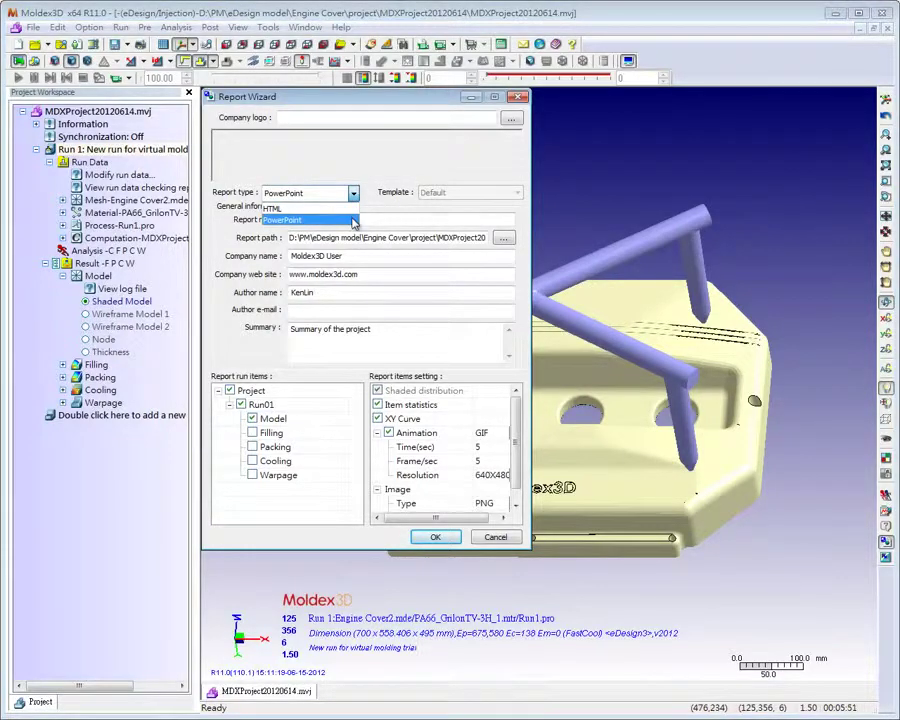
left_click(353, 220)
left_click(252, 432)
left_click(252, 446)
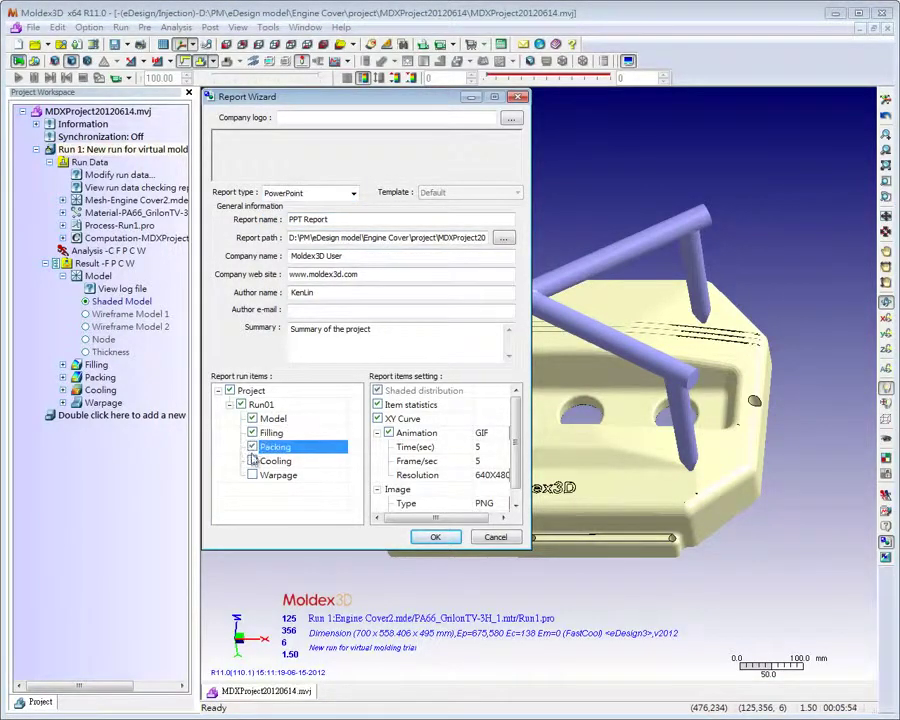
left_click(252, 460)
left_click(252, 475)
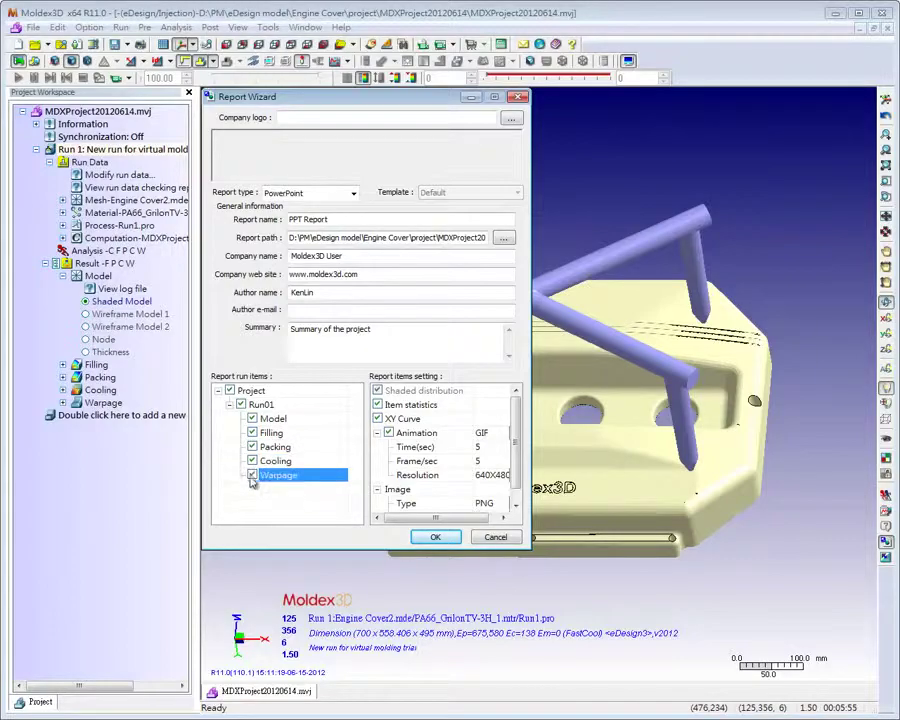
left_click(433, 538)
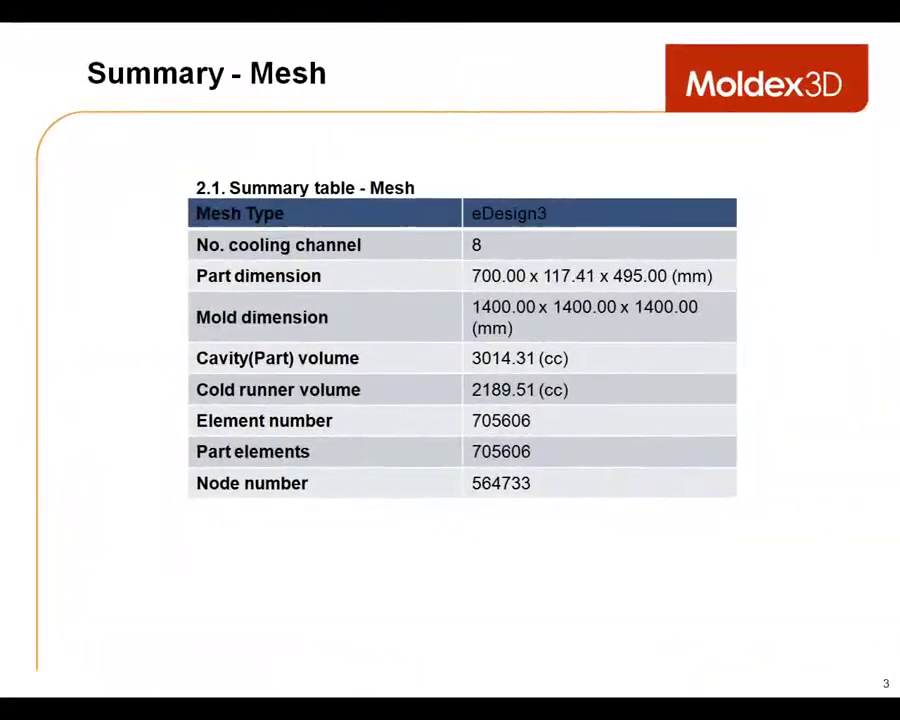